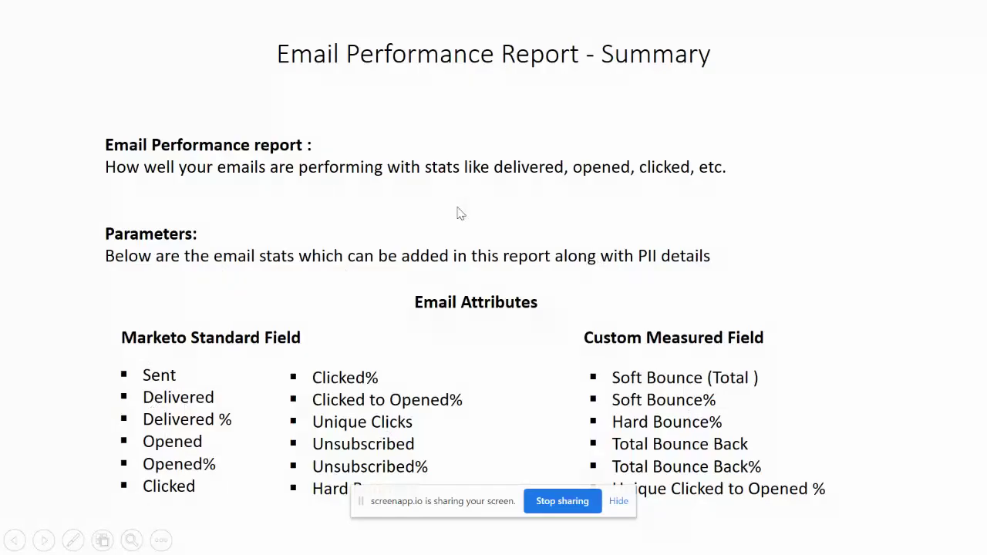
- Switch to Chrome's Marketo tab and launch Revenue Cycle Explorer from the Marketo logo menu
key(alt+Tab)
key(alt+Tab)
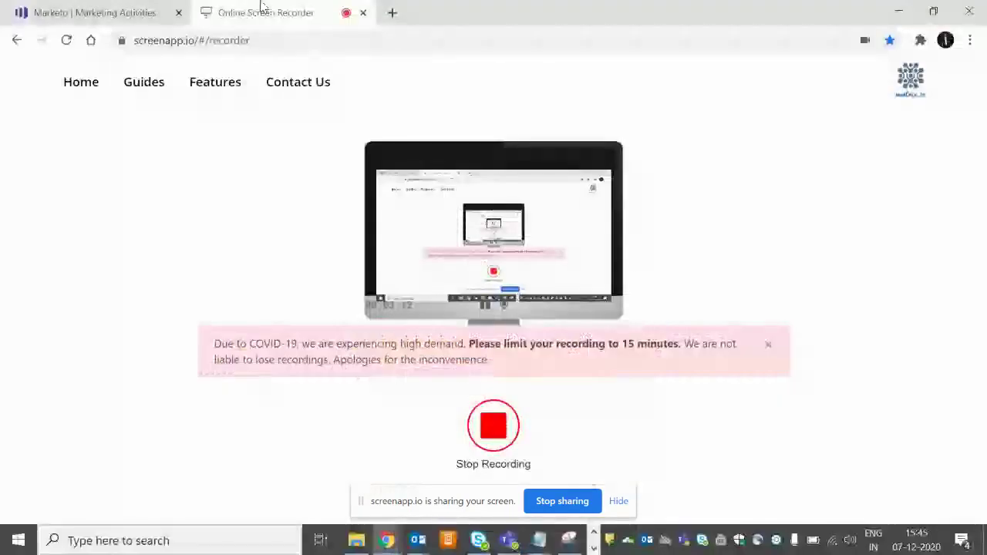
click(111, 11)
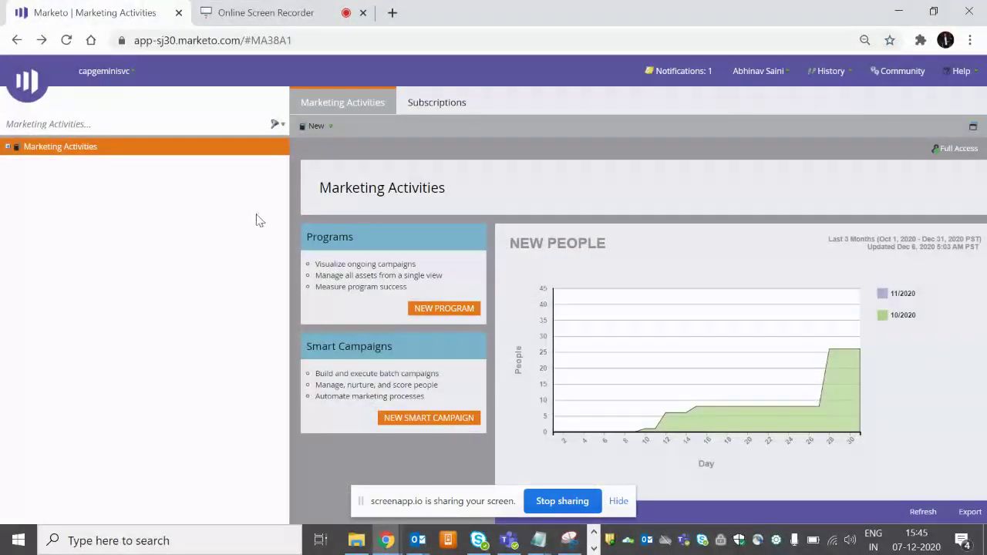
mouse_move(38, 91)
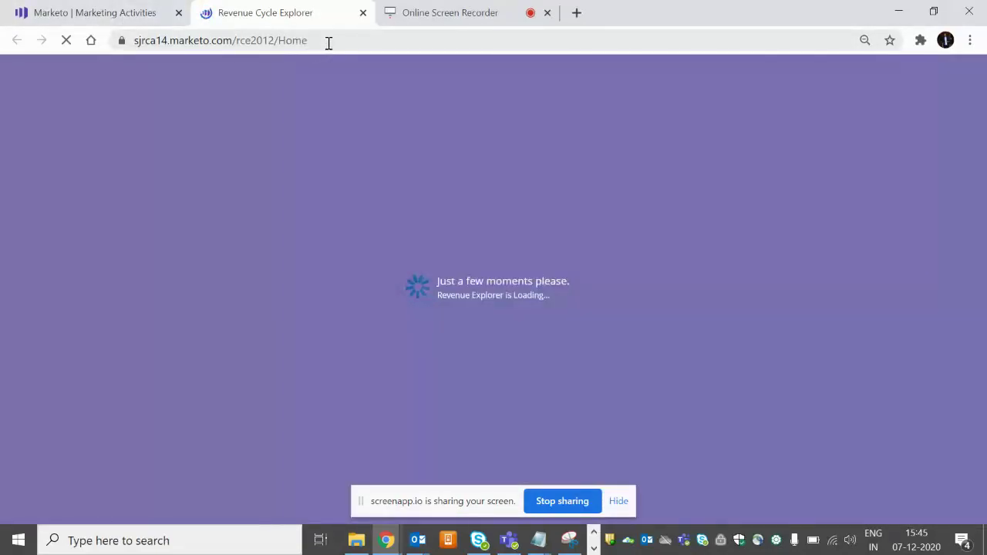
- Let Revenue Cycle Explorer finish loading its Home page with the Getting Started panel
click(329, 44)
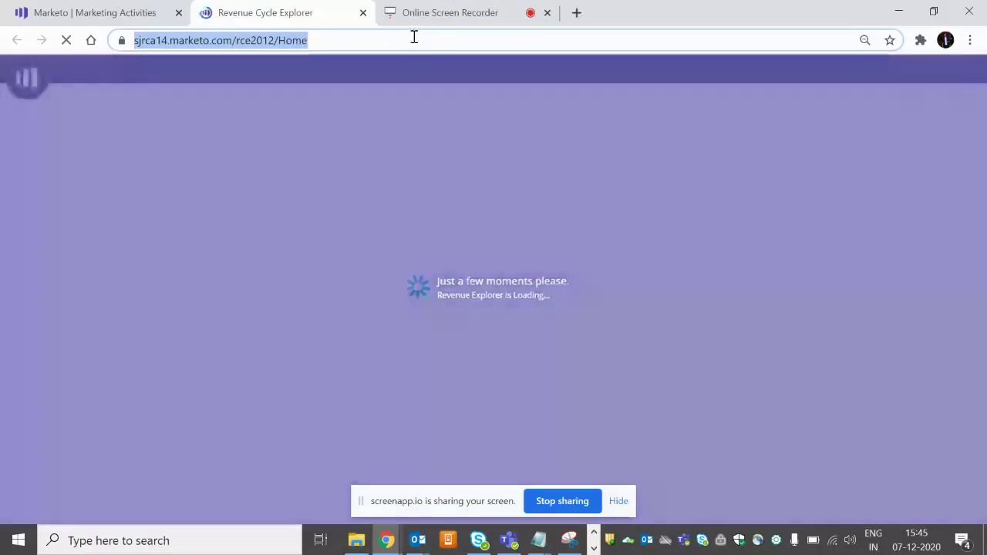
click(413, 37)
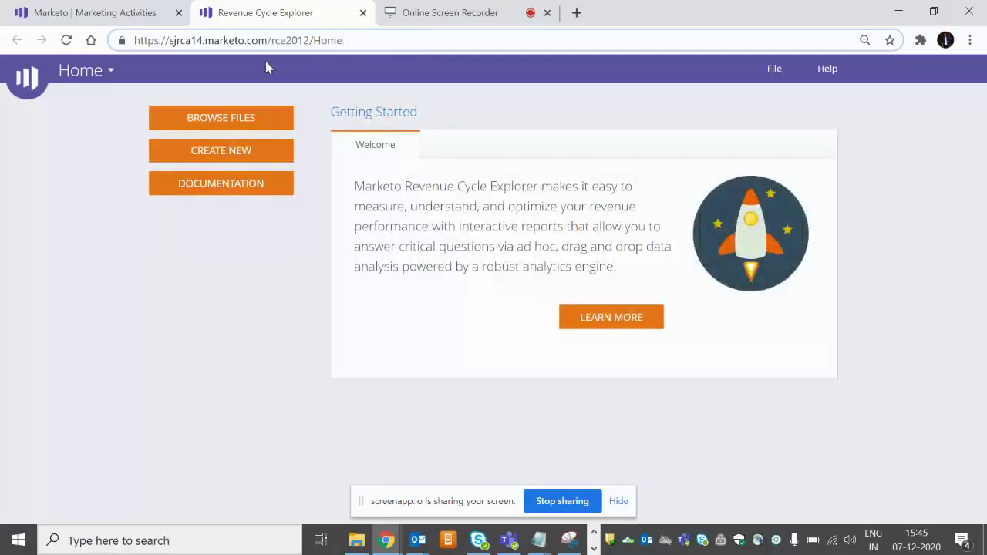
- Create a new report with Email Analysis chosen as its analysis area
click(275, 153)
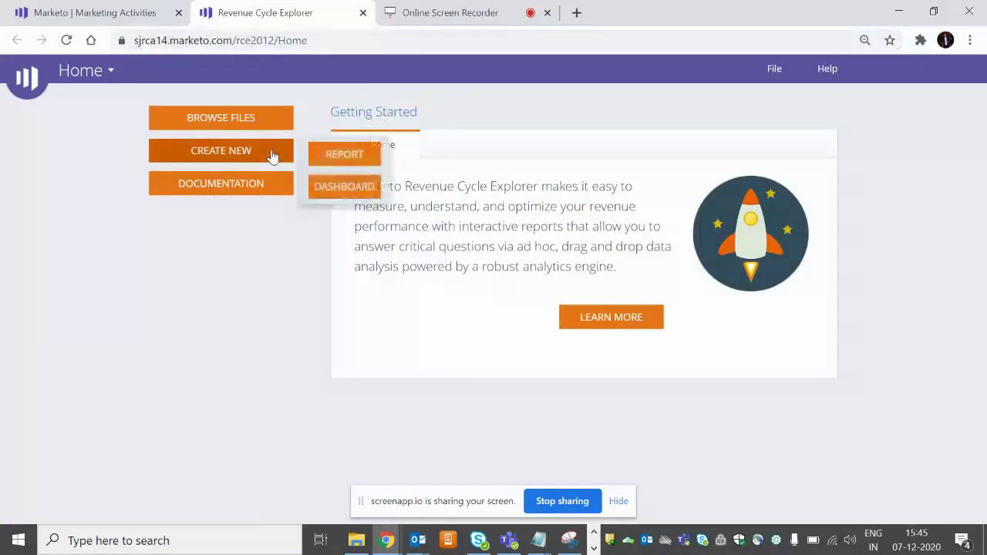
click(345, 155)
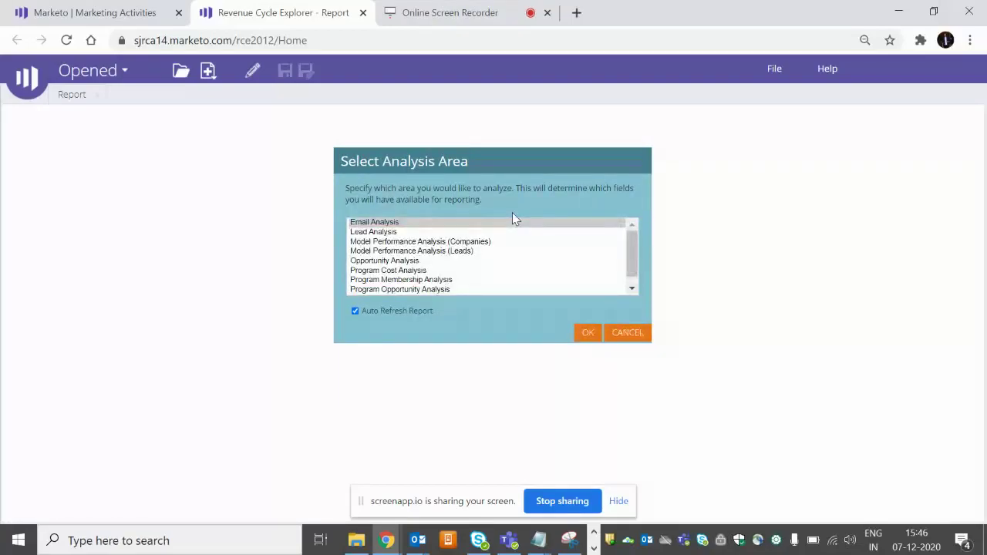
click(633, 250)
mouse_move(632, 250)
mouse_down()
mouse_move(633, 266)
mouse_move(632, 223)
mouse_move(631, 281)
mouse_move(632, 240)
mouse_up()
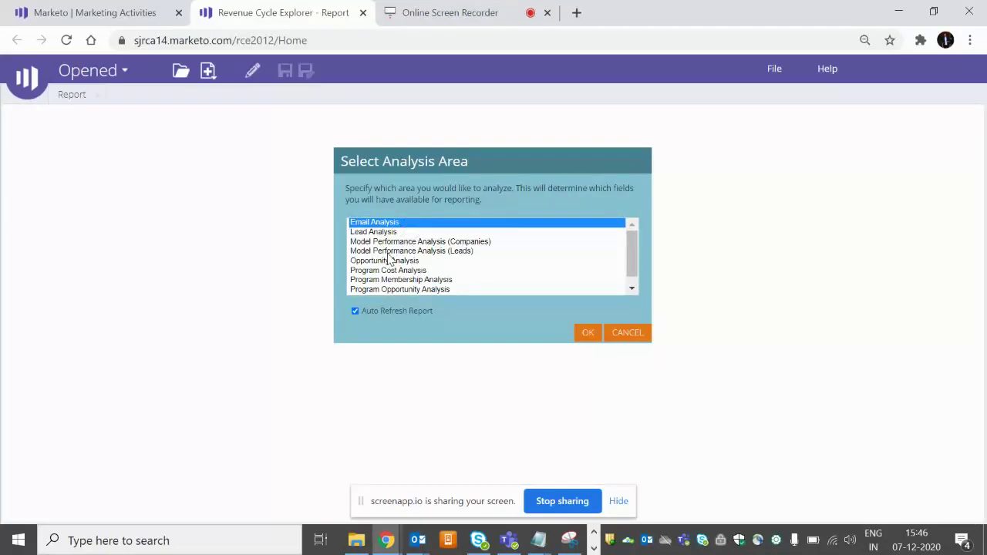
click(632, 288)
scroll(594, 248, up, 1)
click(585, 334)
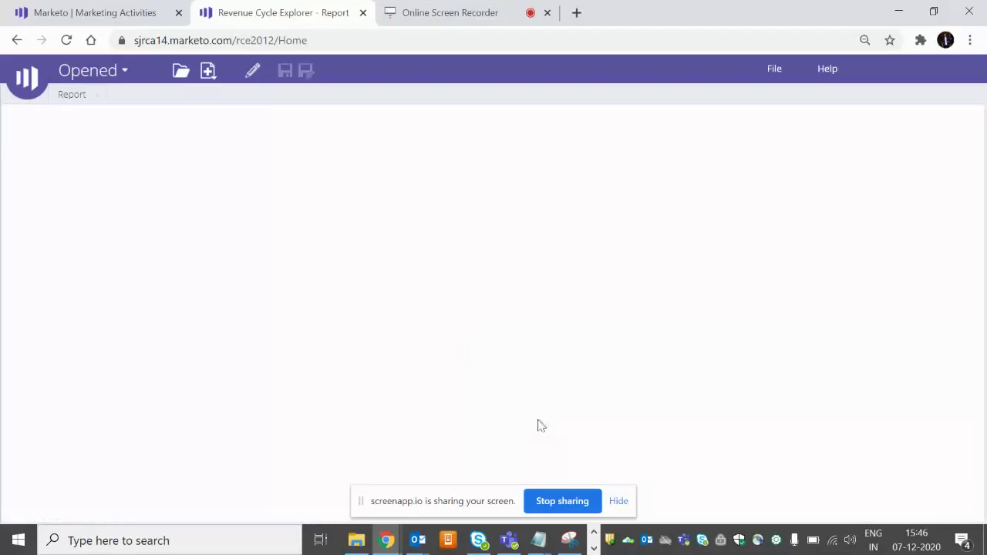
- Hide the sharing bar and browse the 95 Email Analysis fields in Available Fields
click(627, 501)
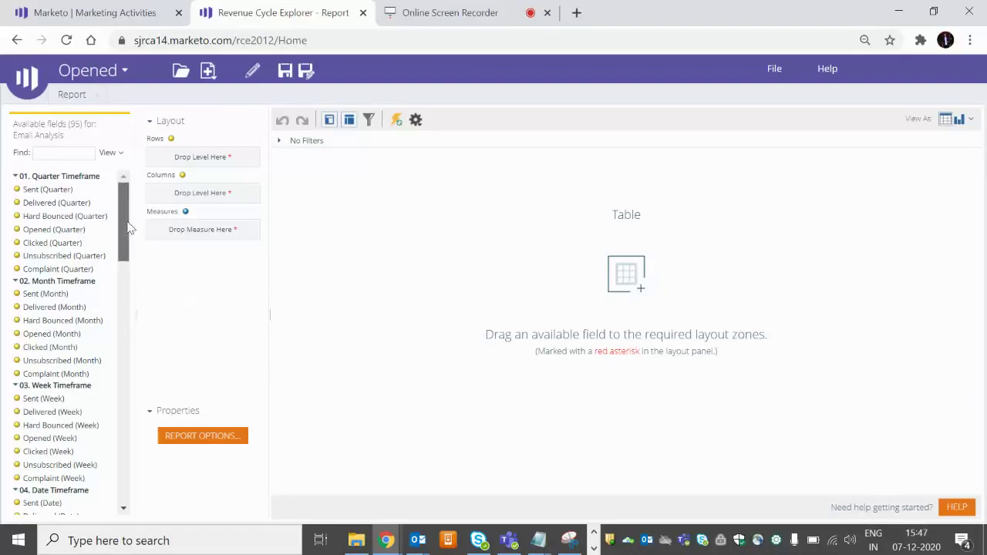
drag(128, 228, 115, 447)
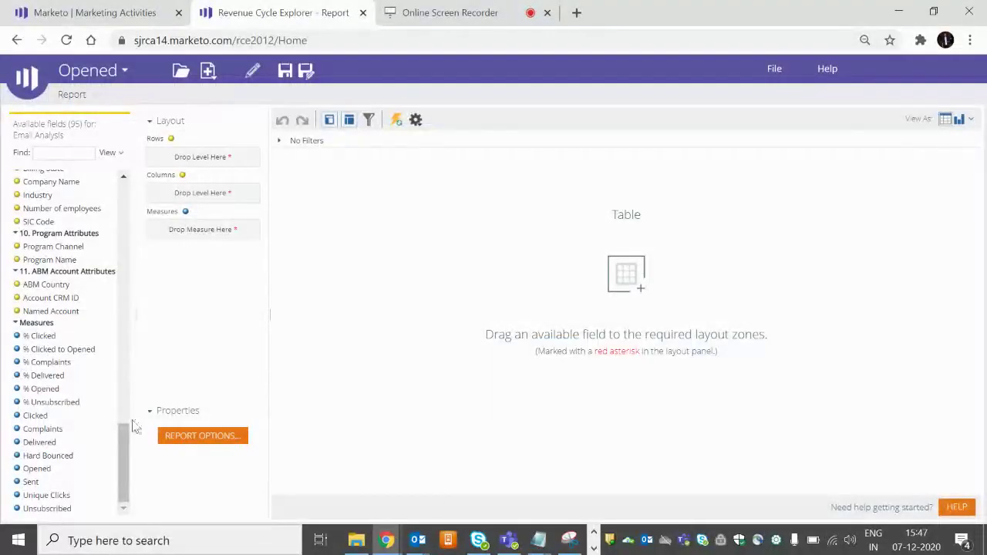
drag(128, 449, 126, 195)
click(74, 156)
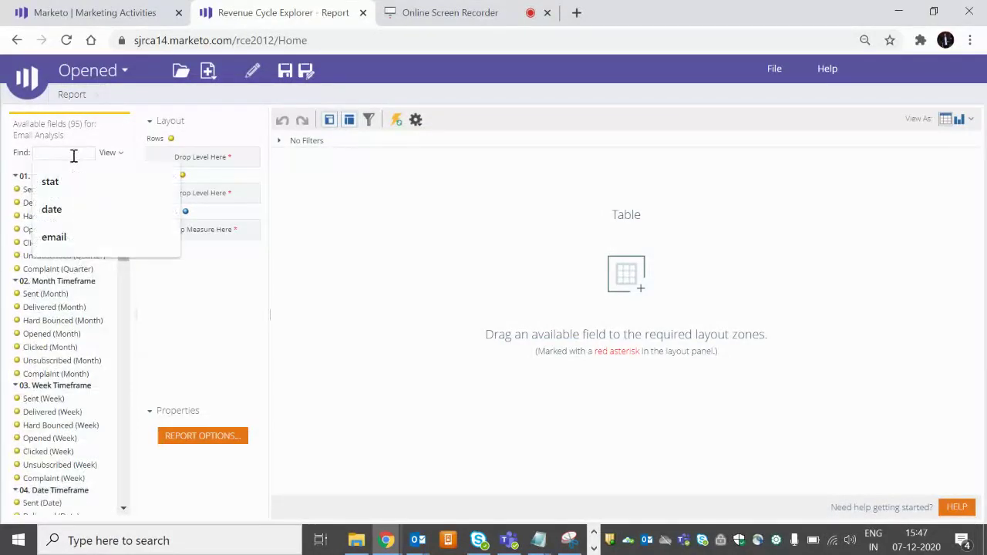
click(134, 137)
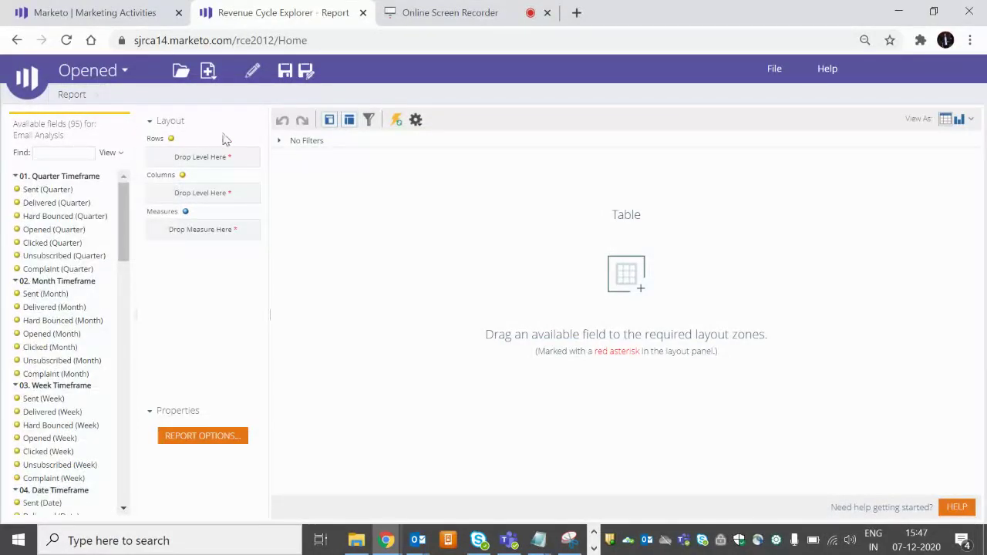
drag(122, 228, 125, 349)
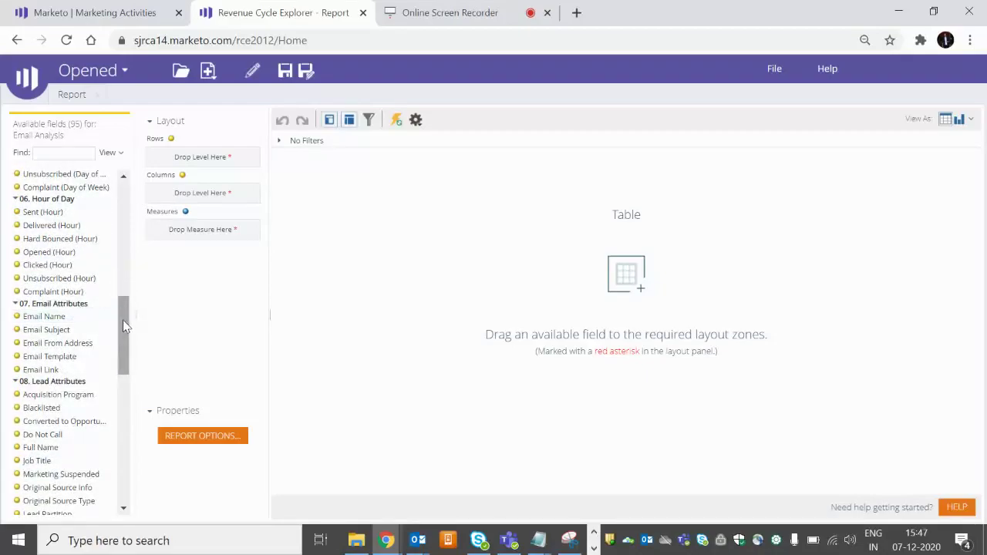
drag(123, 320, 125, 342)
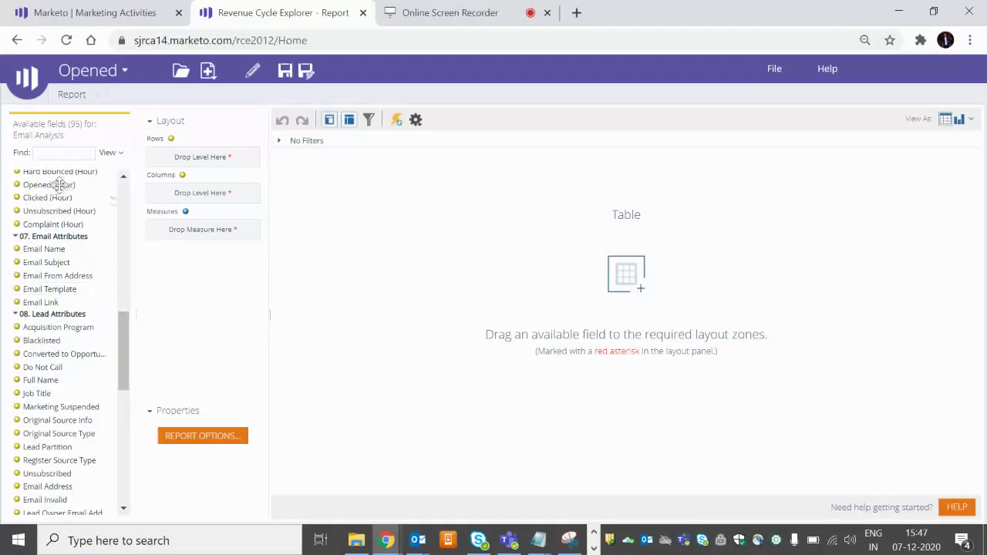
- Search 'prog', place Program Name in the report rows, and open its field options
click(53, 152)
text(program)
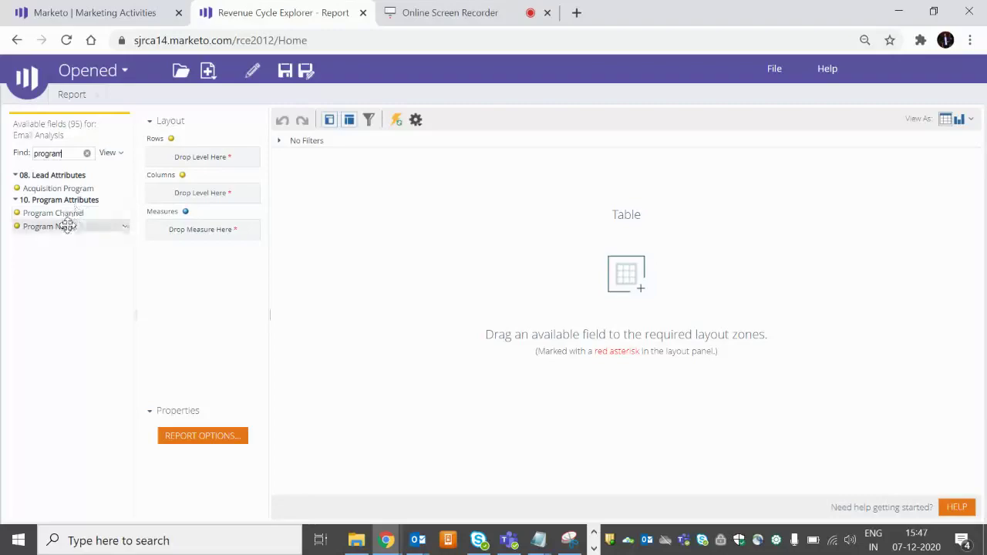
drag(67, 225, 192, 162)
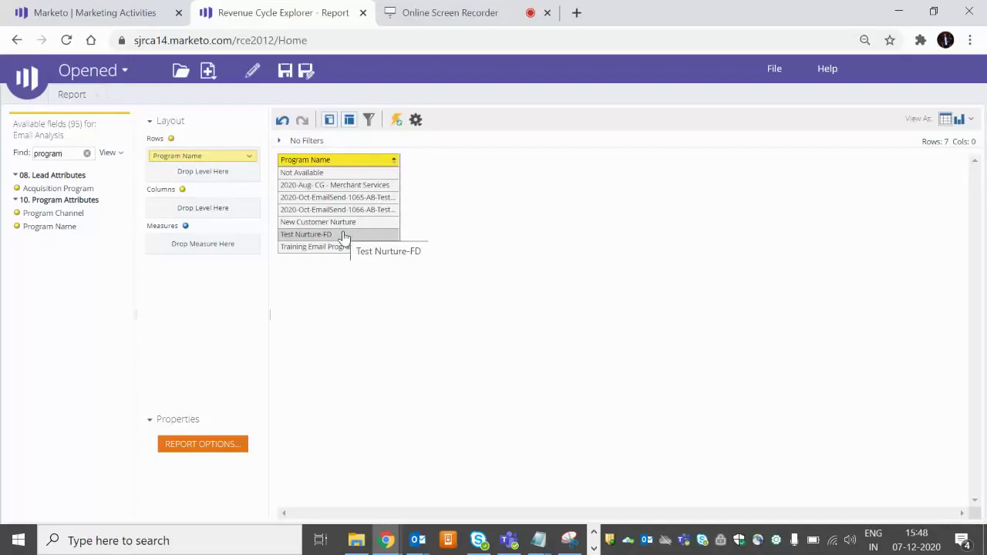
click(249, 156)
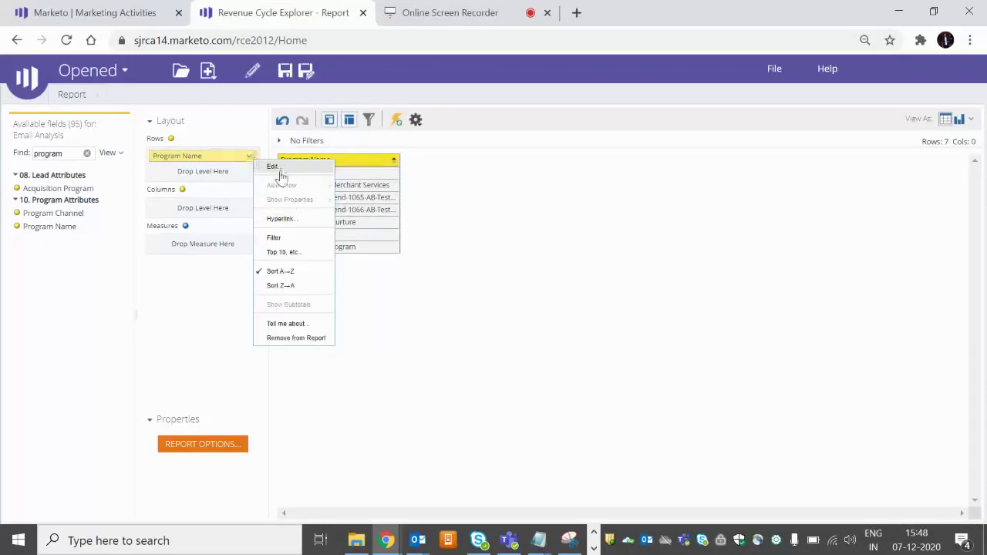
- Filter Program Name to include only '2020-Aug- CG - Merchant Services'
click(293, 239)
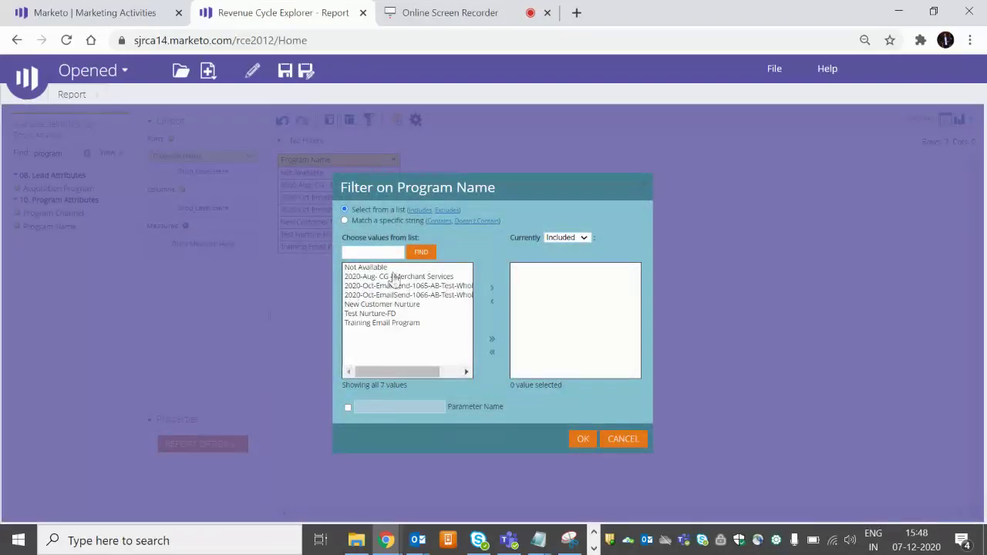
click(399, 277)
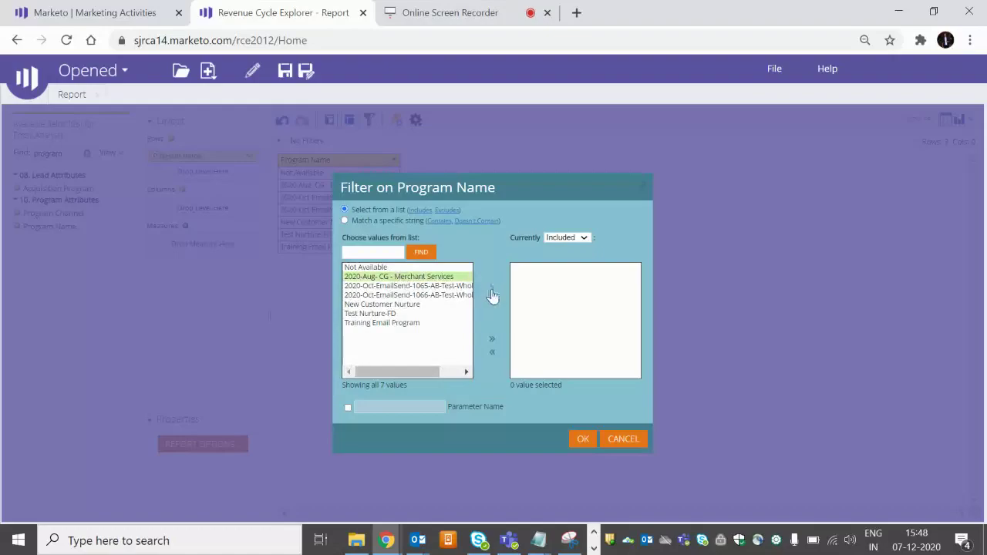
click(493, 288)
click(581, 441)
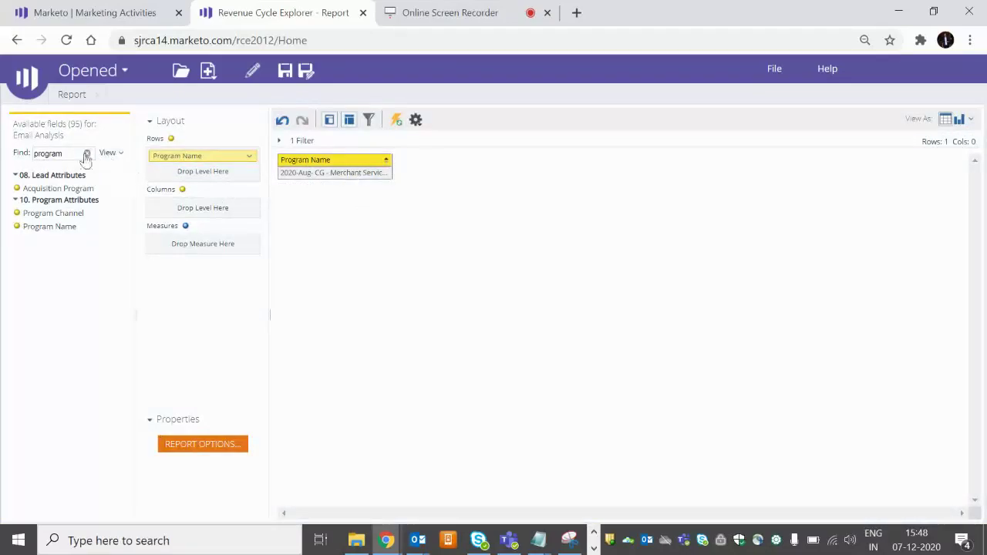
- Search 'email' and nest Email Name under Program Name in the report rows
drag(33, 153, 63, 153)
text(email)
drag(80, 188, 200, 209)
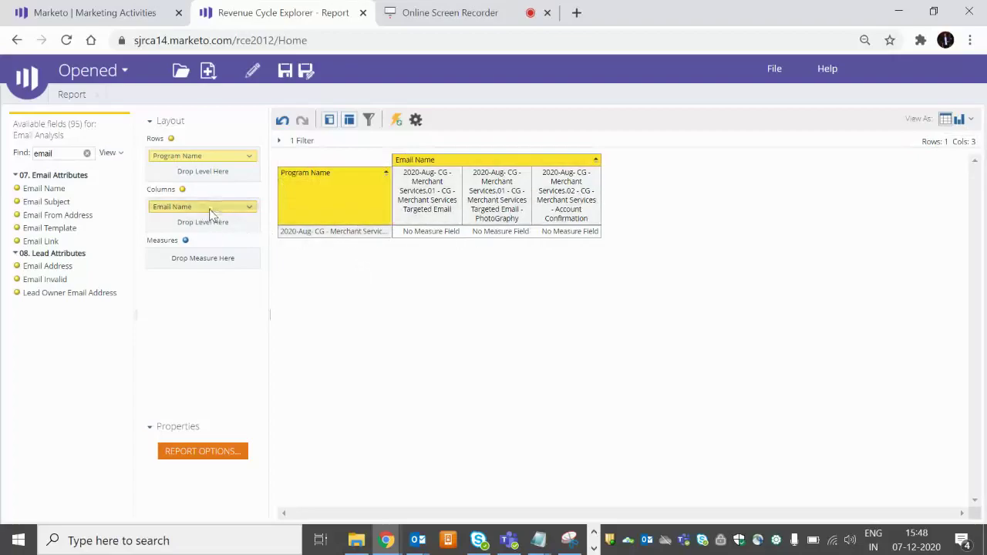
drag(210, 214, 203, 171)
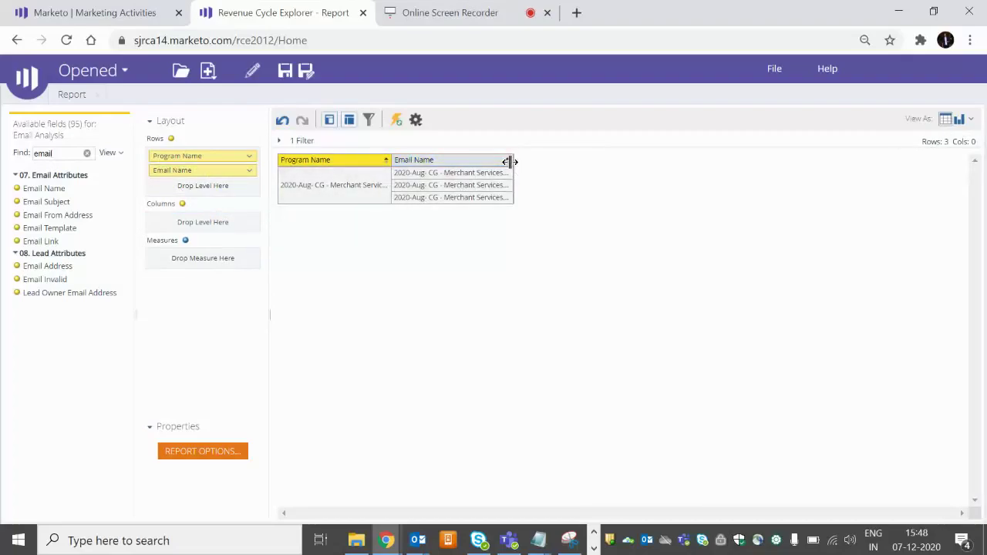
drag(511, 161, 749, 185)
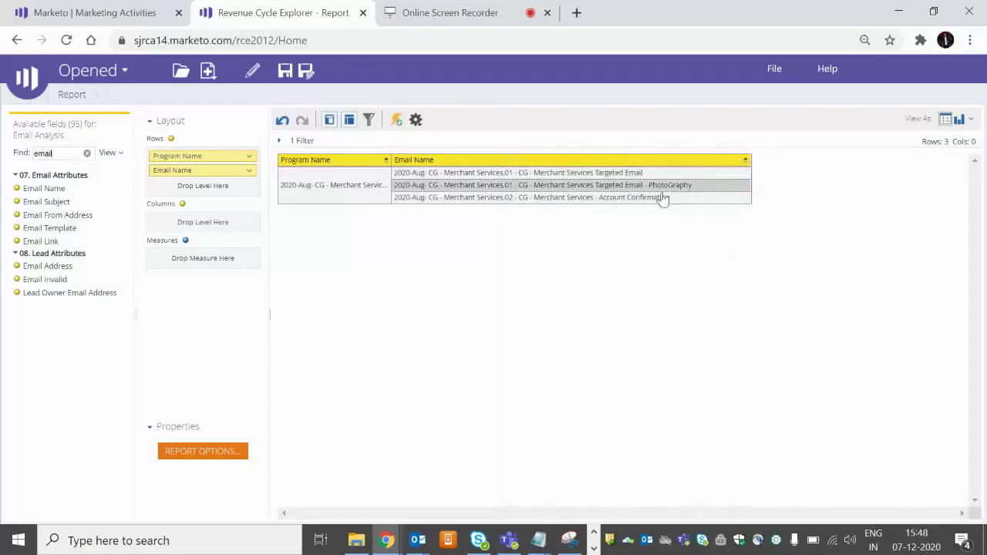
drag(749, 159, 499, 177)
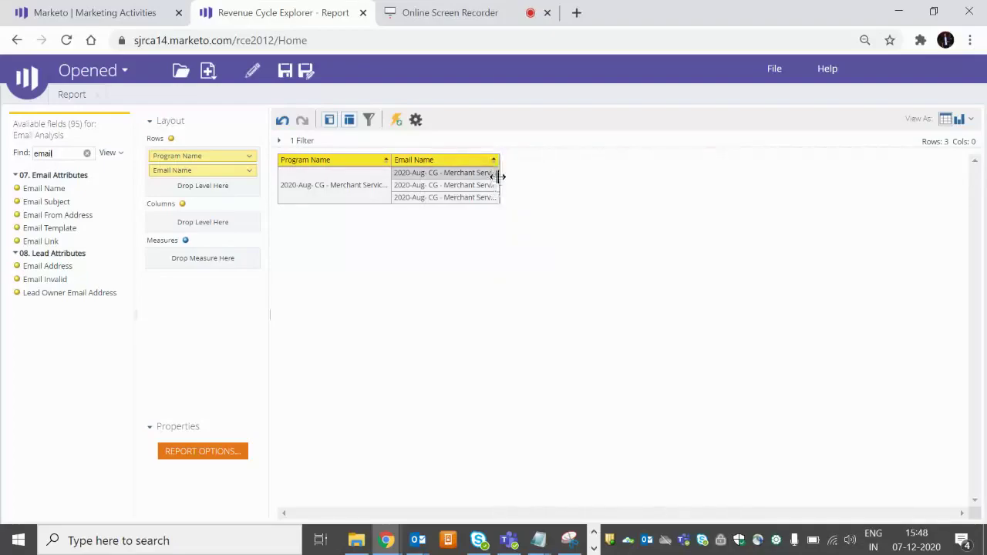
click(87, 154)
- Add the Sent, Delivered, Opened and Clicked measures to the report
drag(123, 223, 130, 479)
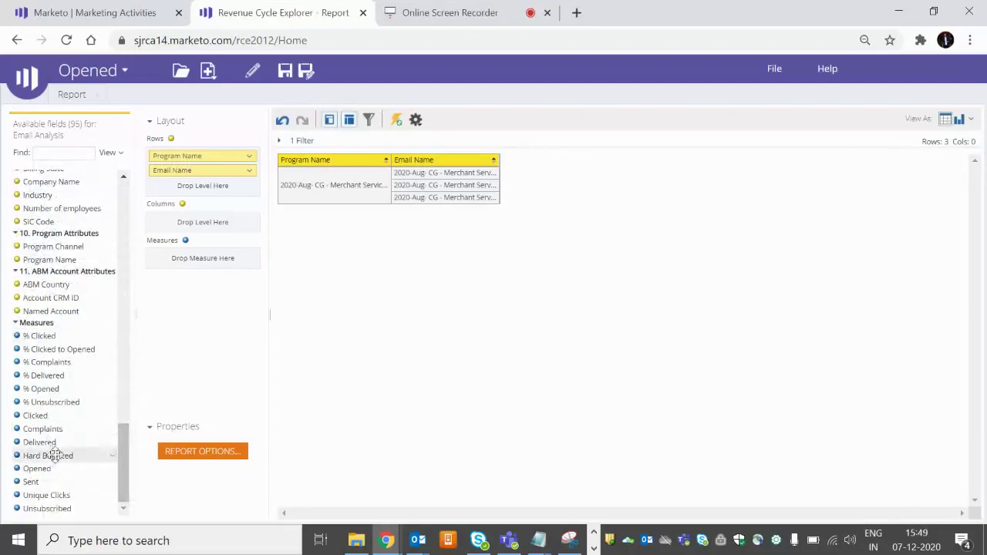
drag(30, 481, 174, 257)
drag(47, 480, 178, 263)
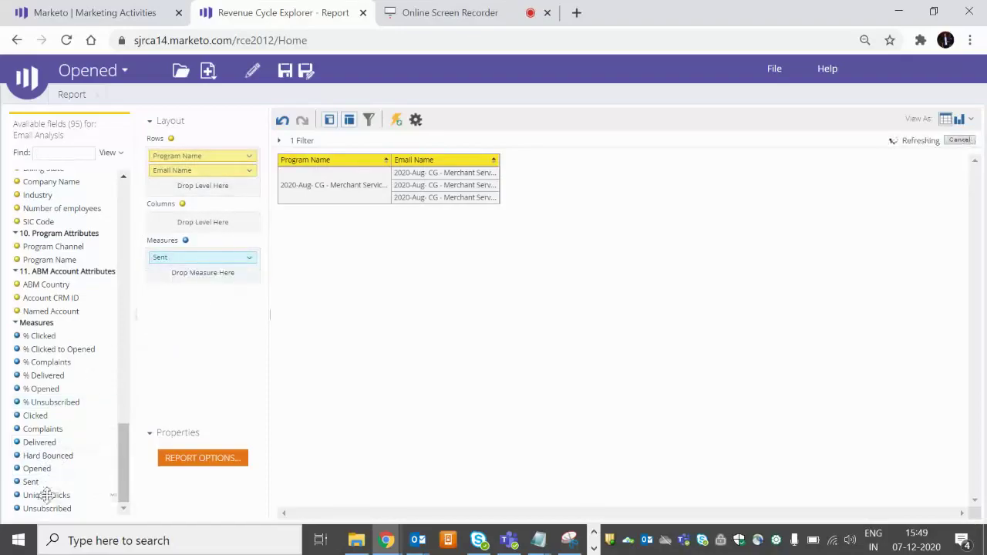
drag(43, 443, 185, 276)
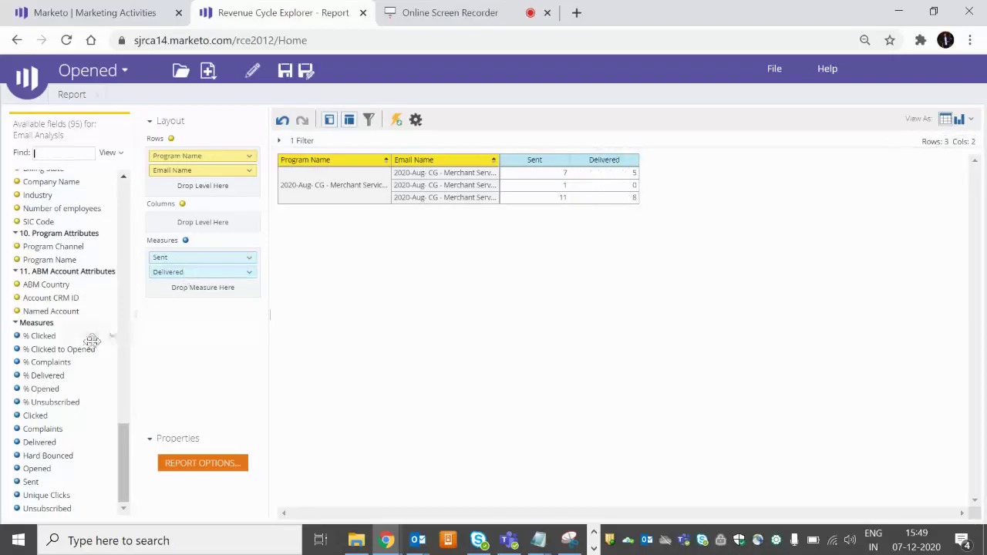
drag(44, 469, 194, 289)
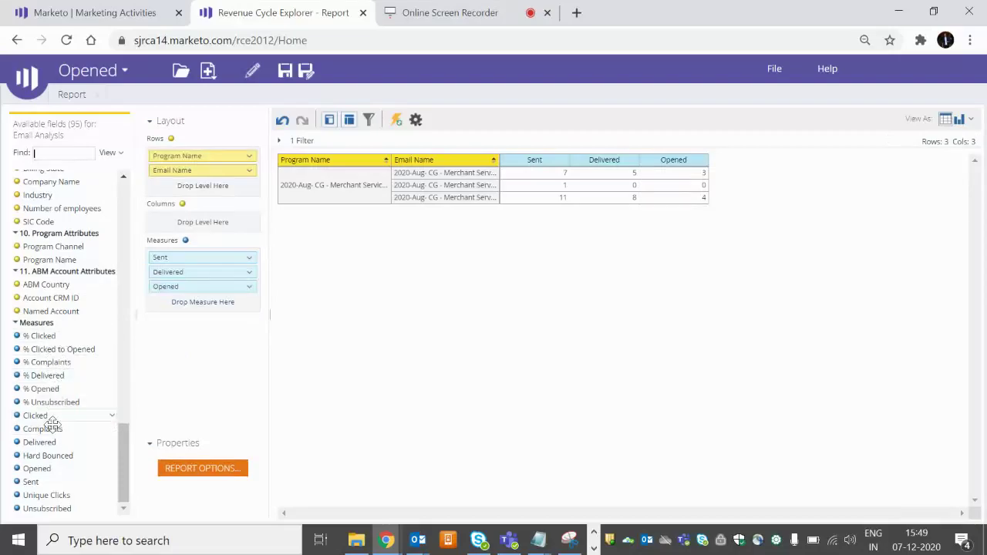
drag(49, 415, 176, 309)
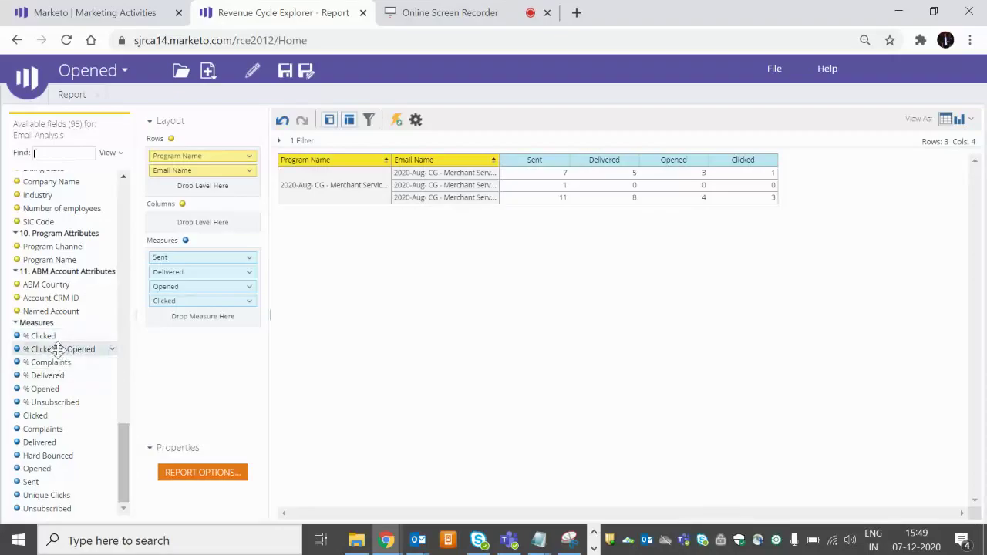
- Add % Clicked to Opened, % Delivered, Hard Bounced, Unique Clicks, % Clicked, Unsubscribed and % Unsubscribed measures
drag(59, 349, 202, 324)
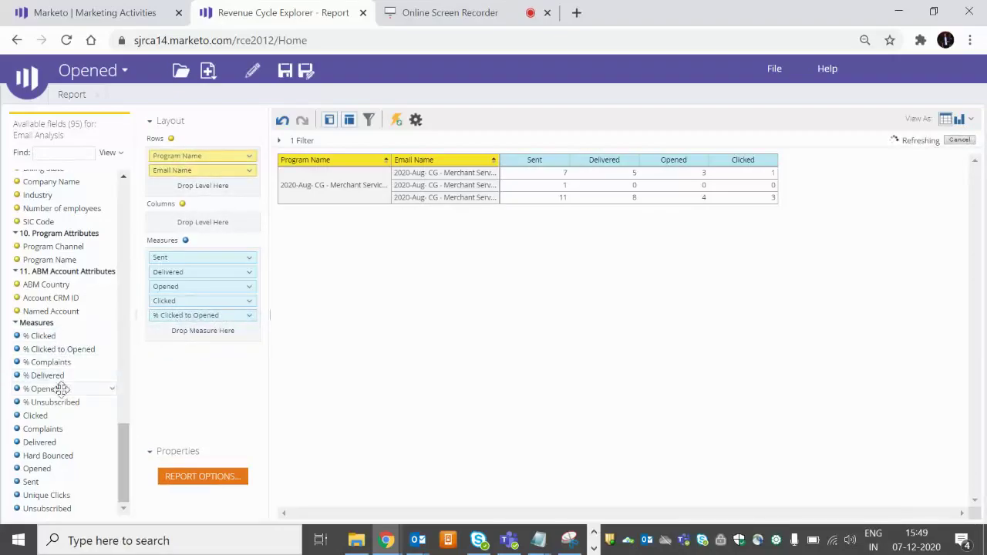
drag(66, 376, 165, 286)
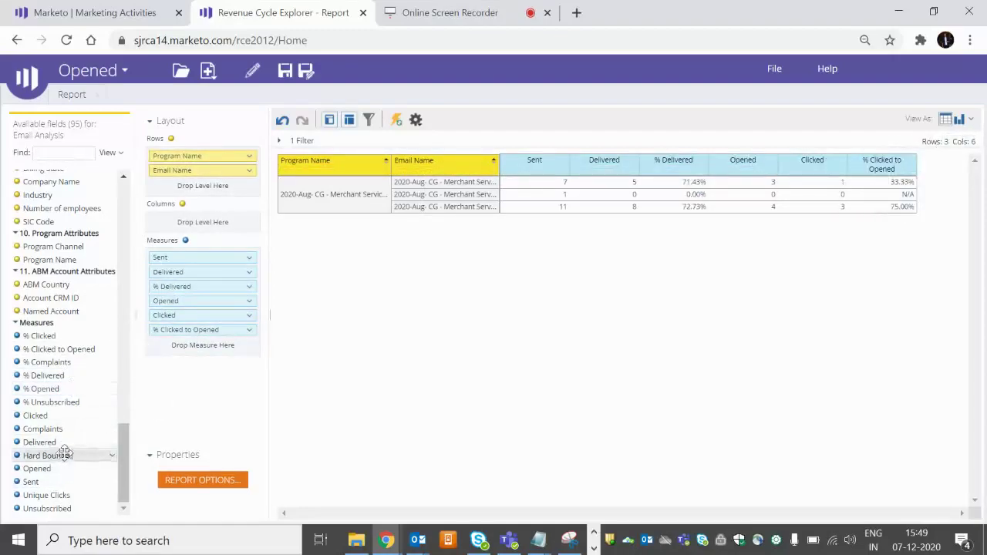
drag(62, 460, 189, 352)
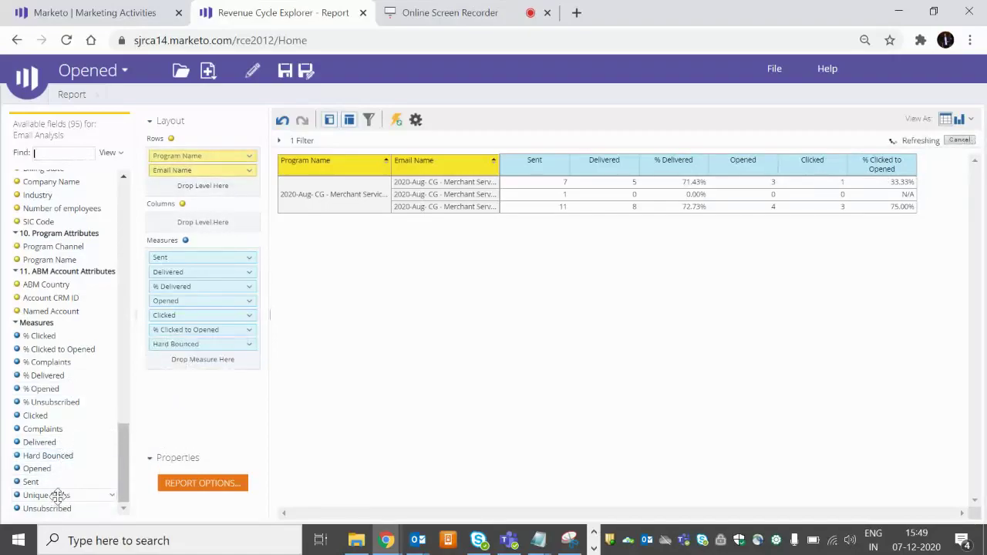
drag(59, 496, 187, 371)
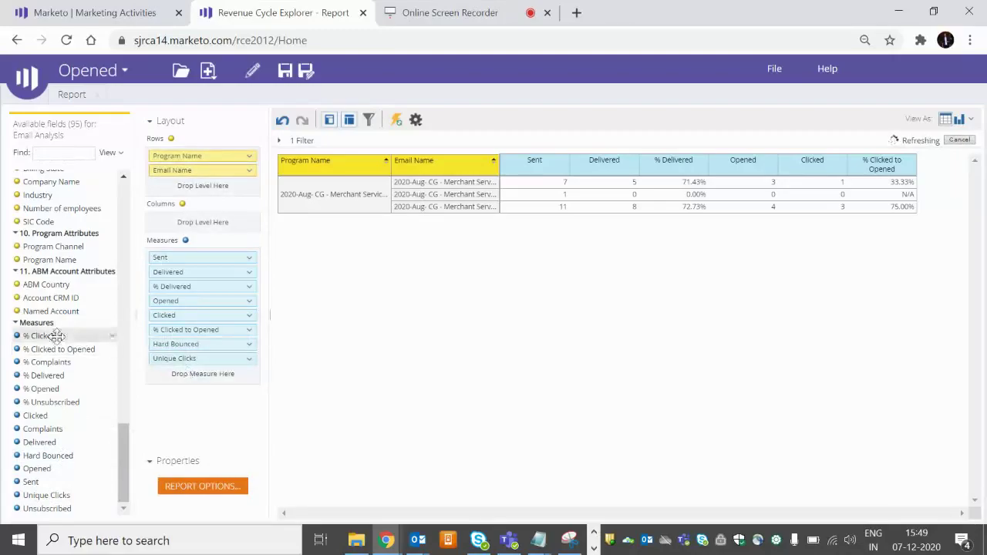
drag(30, 336, 187, 374)
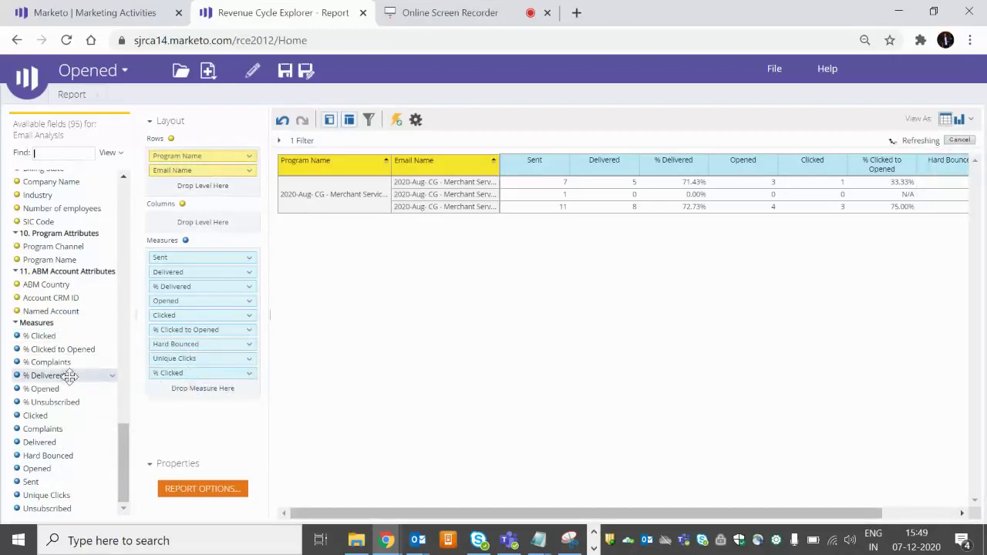
drag(73, 407, 189, 393)
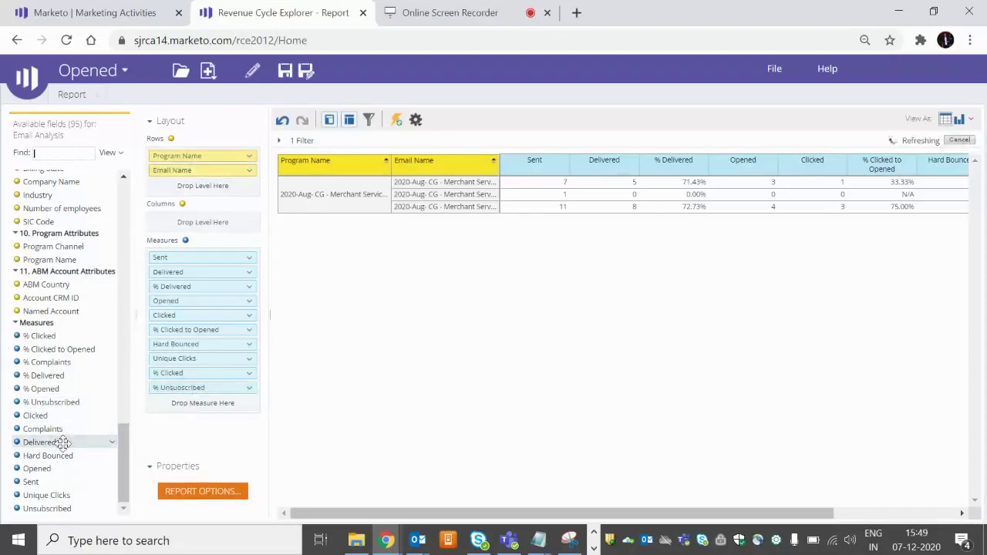
drag(58, 509, 189, 388)
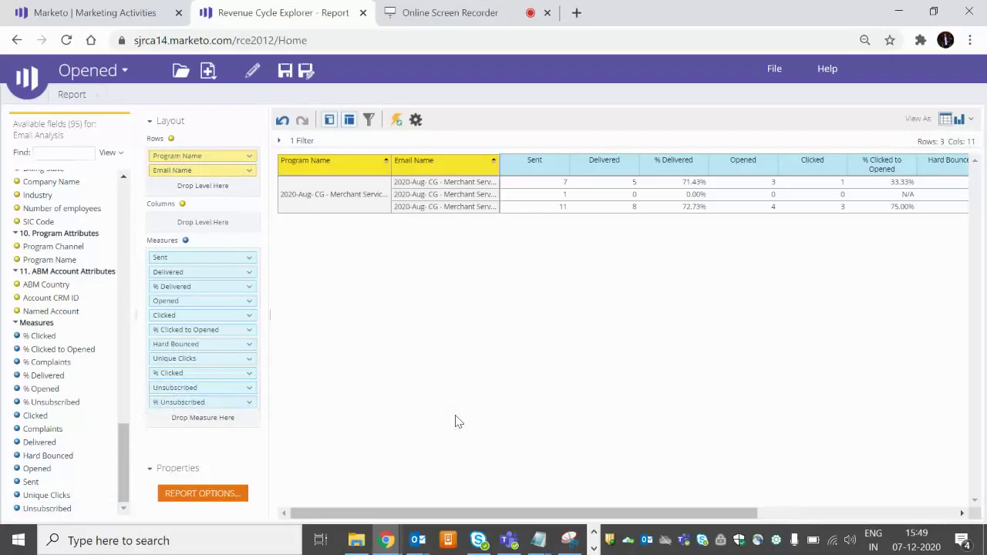
drag(460, 514, 437, 514)
drag(123, 463, 126, 374)
scroll(81, 347, down, 1)
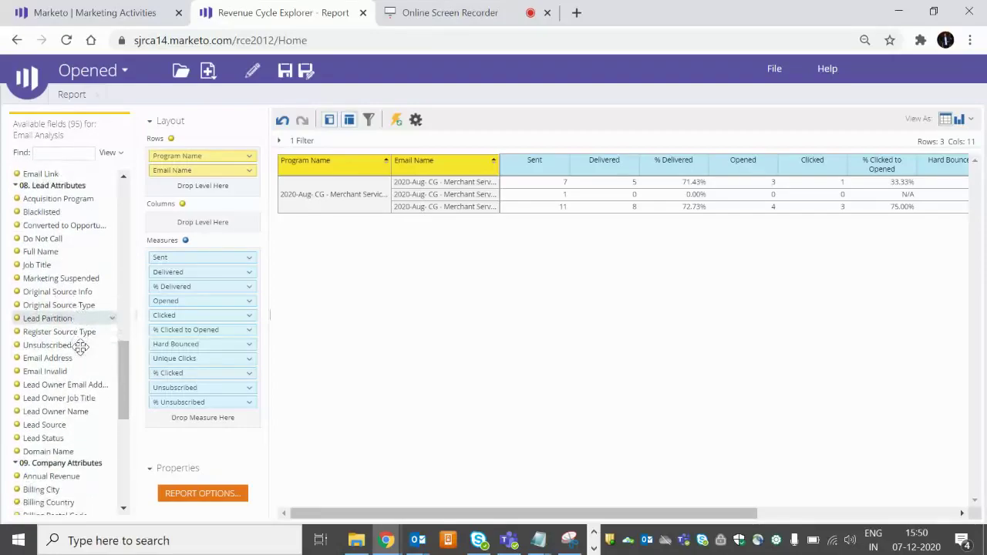
drag(81, 357, 177, 229)
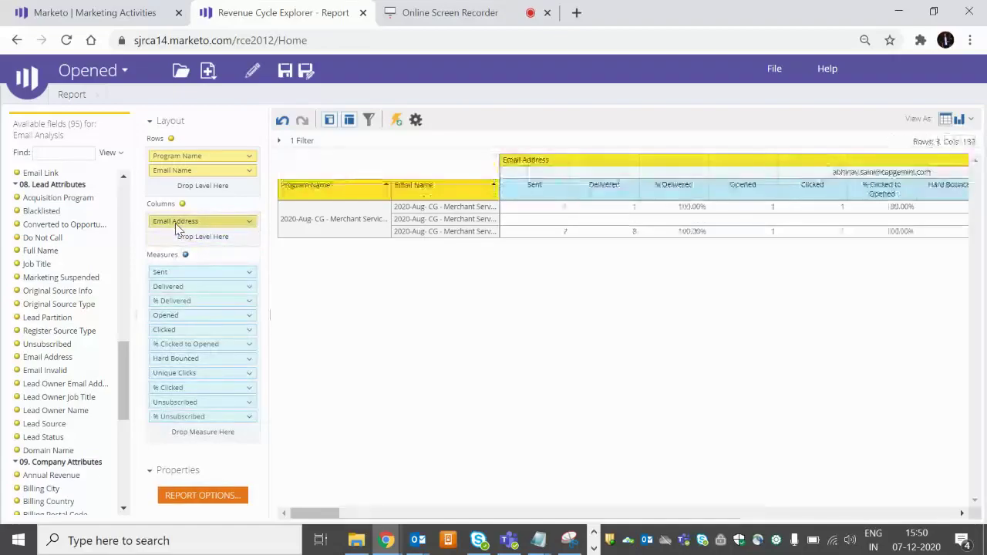
drag(175, 223, 189, 193)
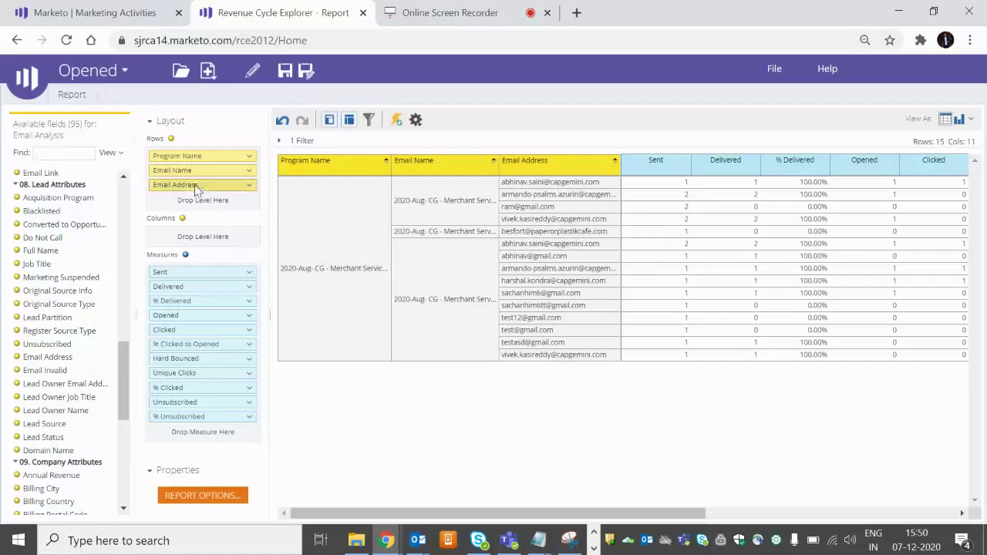
click(249, 187)
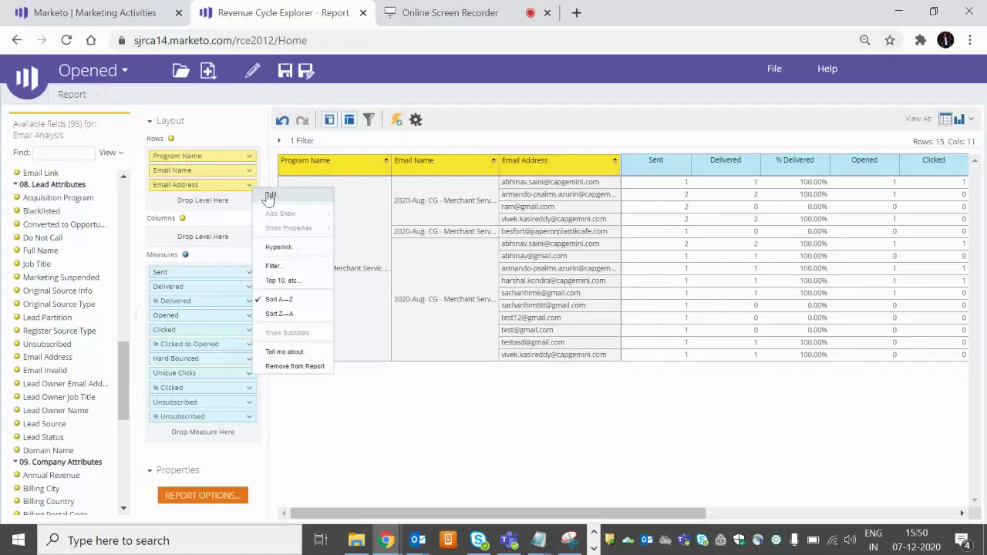
click(283, 367)
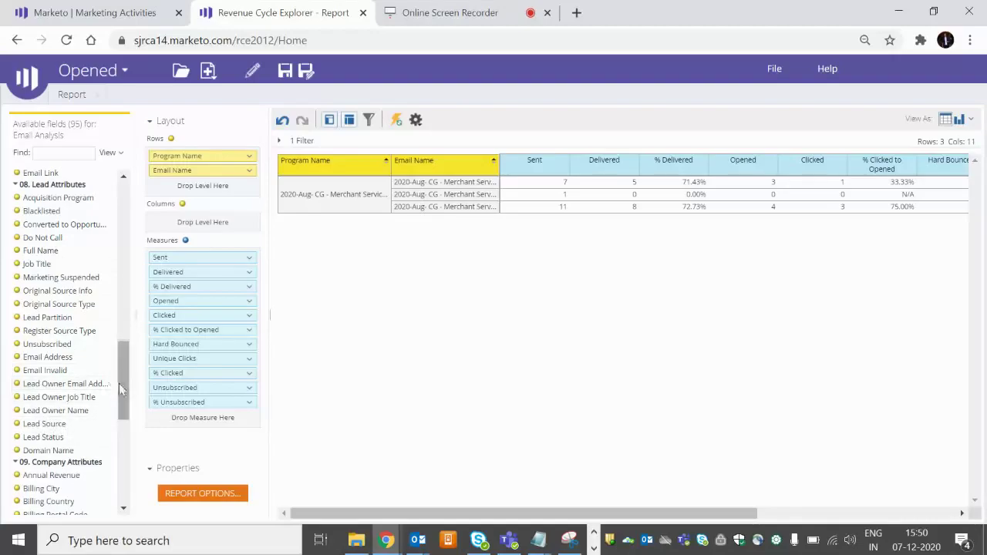
drag(126, 389, 126, 417)
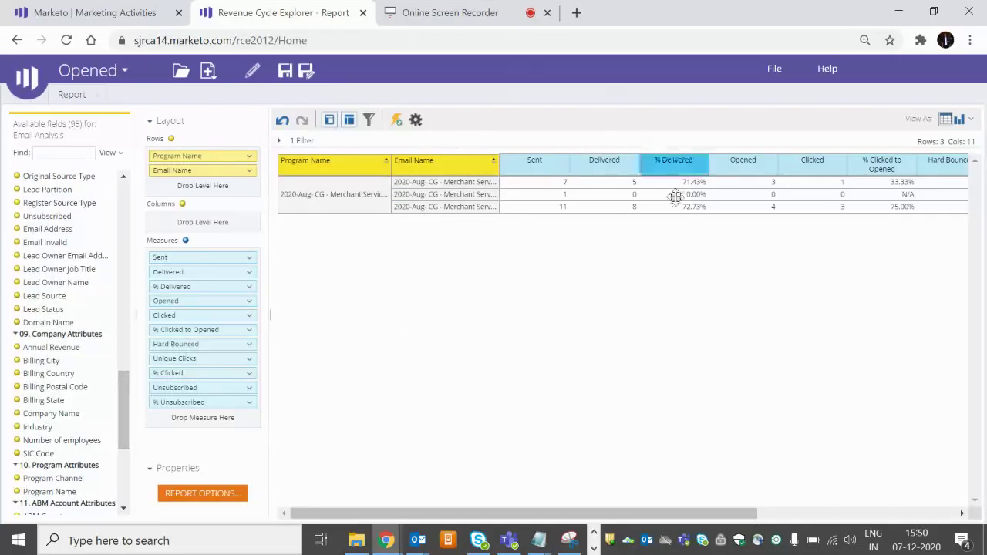
drag(602, 514, 496, 500)
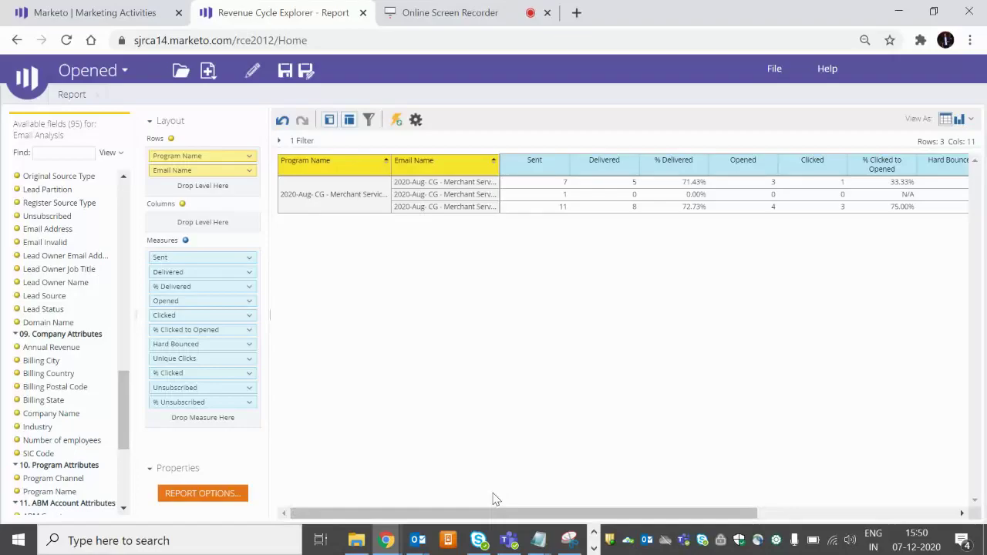
drag(559, 513, 375, 520)
click(969, 126)
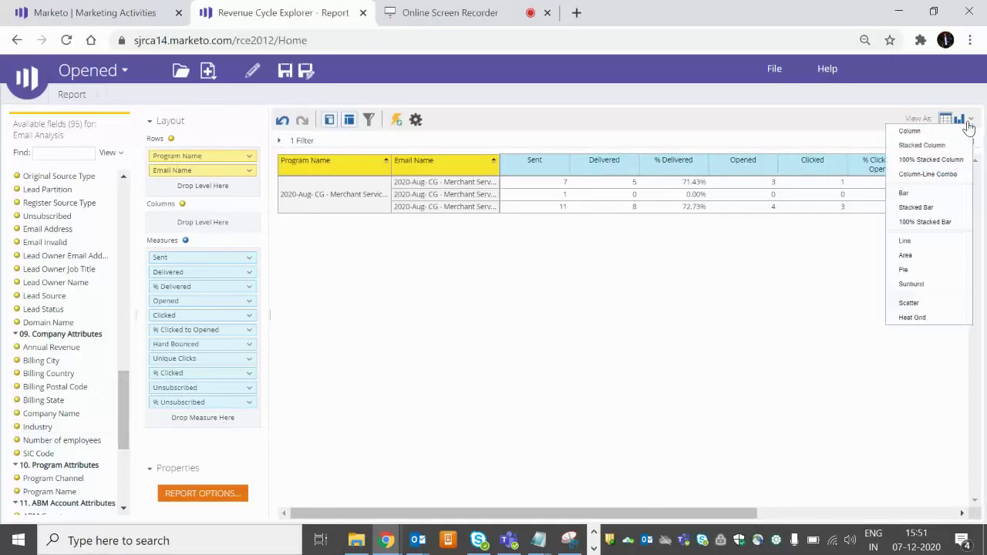
click(916, 133)
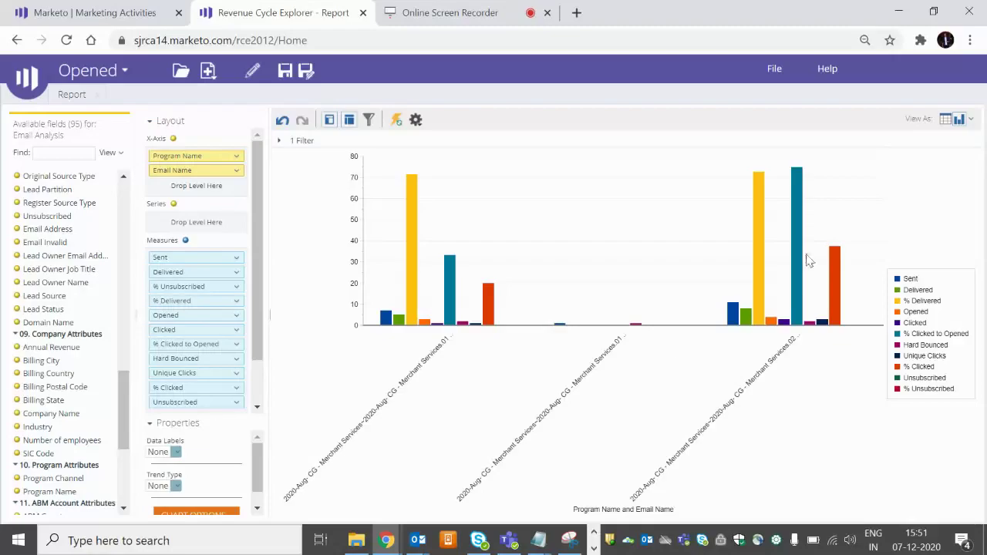
click(972, 122)
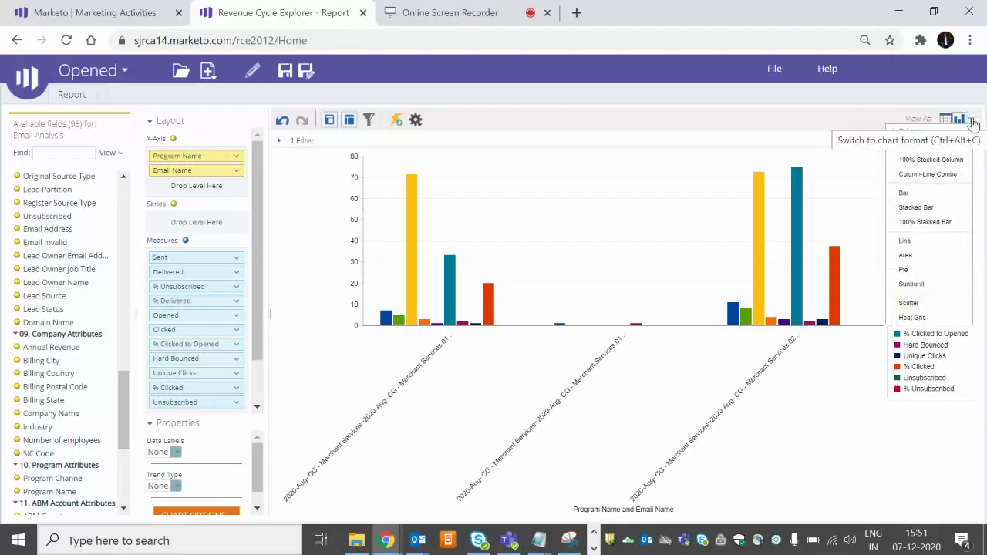
click(946, 121)
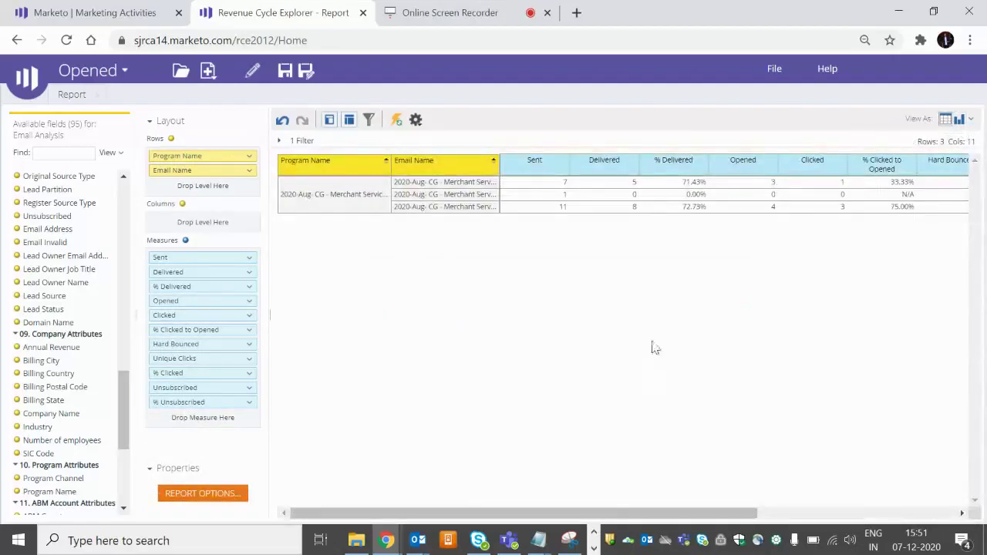
- Export the report to PDF using the Letter page format
mouse_move(615, 513)
mouse_down()
mouse_move(814, 515)
mouse_move(615, 514)
mouse_up()
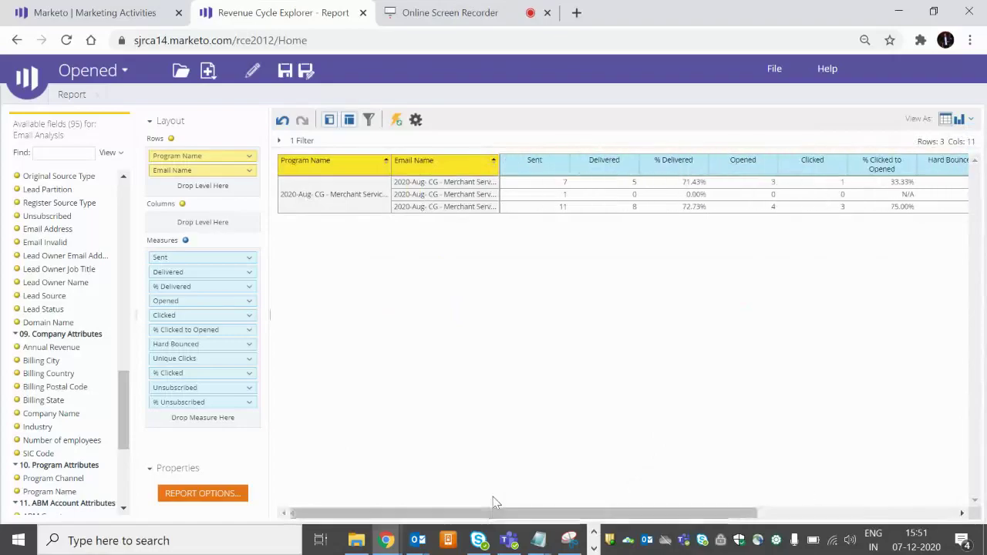
click(416, 122)
mouse_move(441, 142)
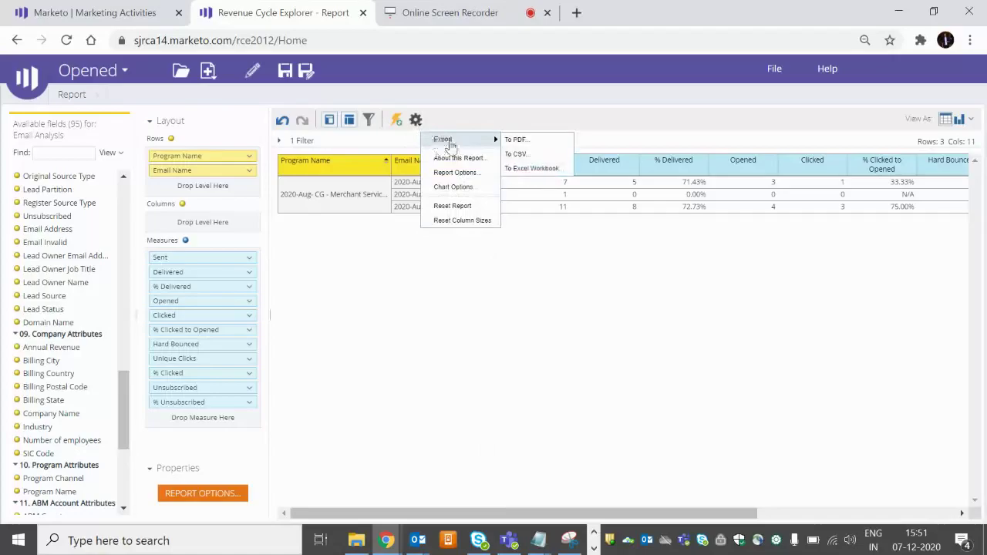
click(530, 156)
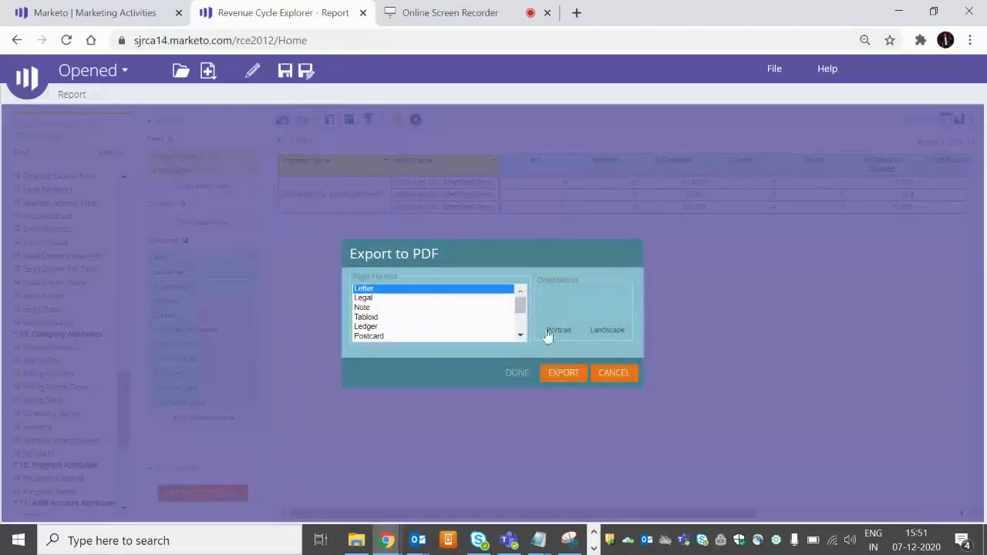
click(560, 373)
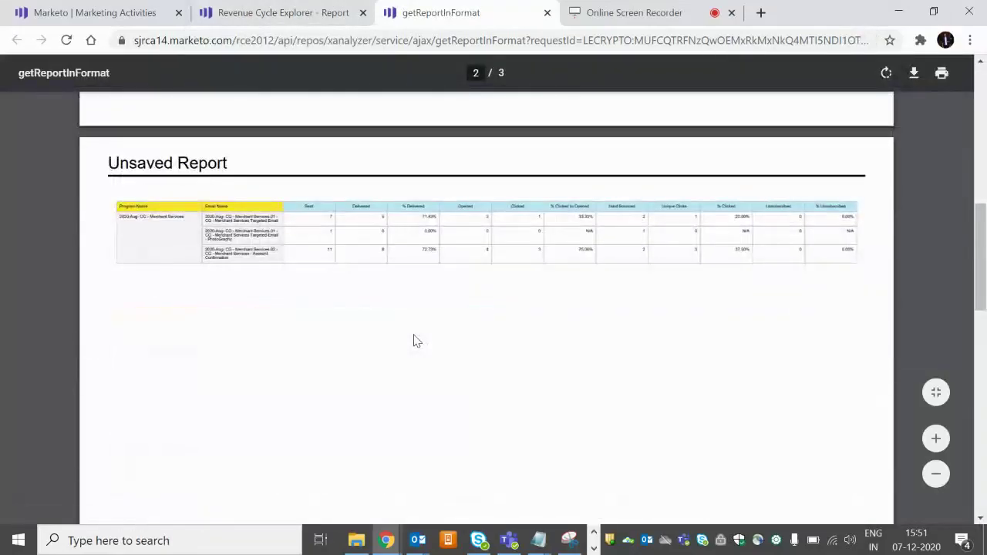
scroll(414, 341, down, 2)
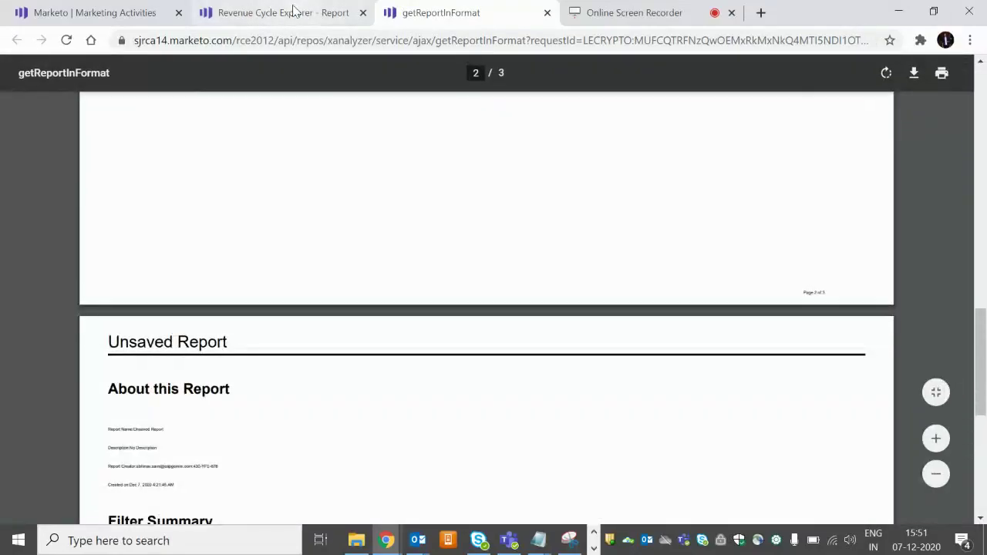
- Scroll through the exported PDF, then return to the Revenue Cycle Explorer - Report tab
click(293, 12)
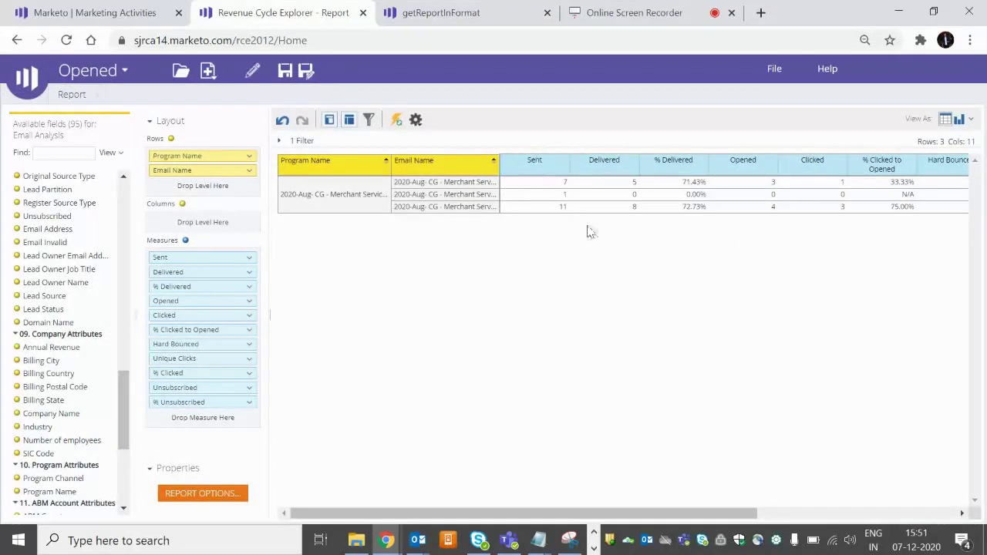
- Turn on Show Grand totals for Columns in Report Options so each measure gets a Grand Total row
click(216, 499)
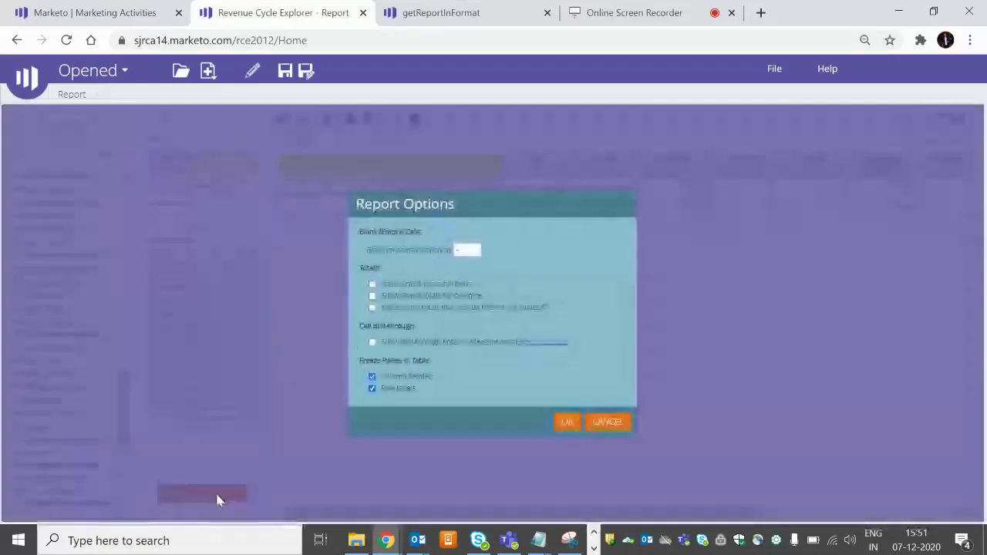
click(372, 296)
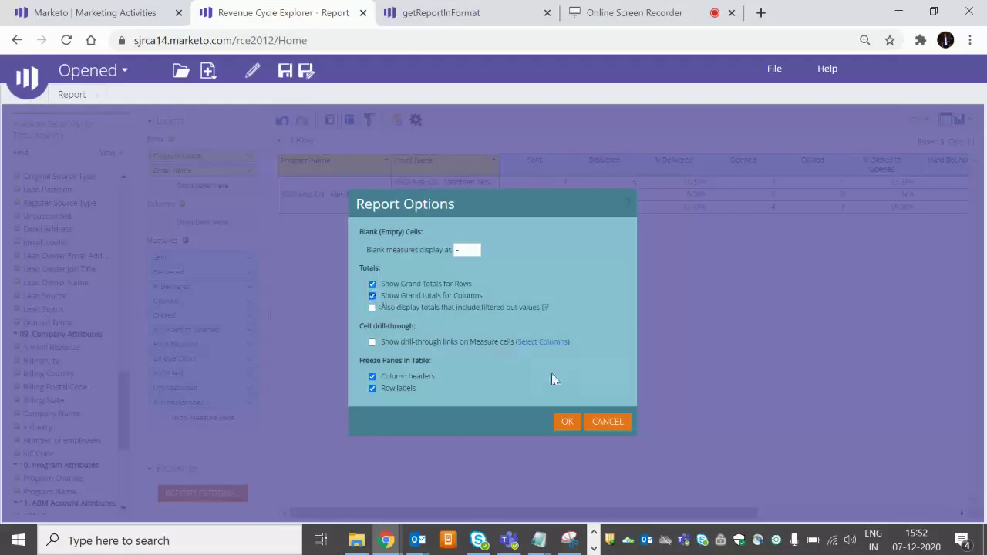
click(565, 422)
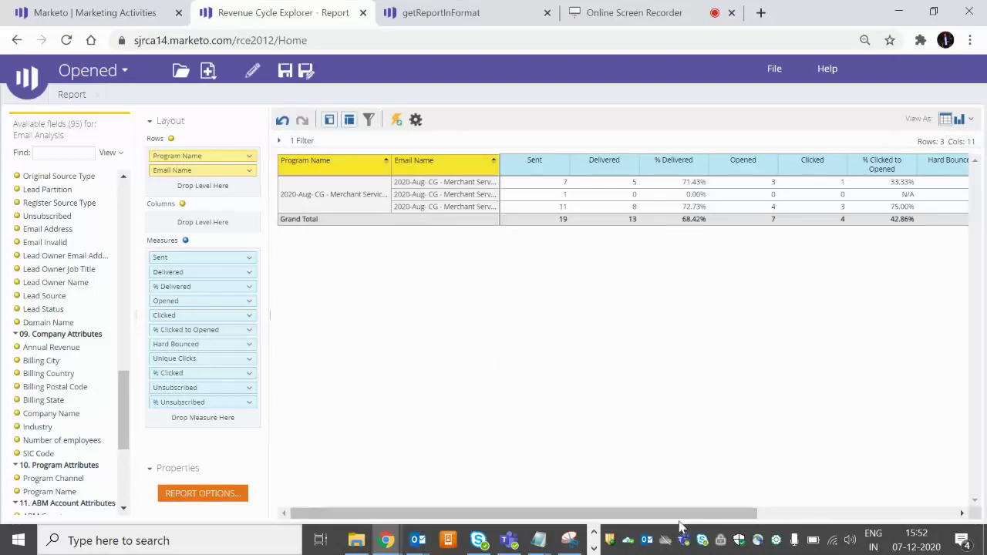
drag(681, 515, 510, 446)
- Search the fields for 'link' and add Email Link to the rows under Email Name
click(55, 152)
text(link)
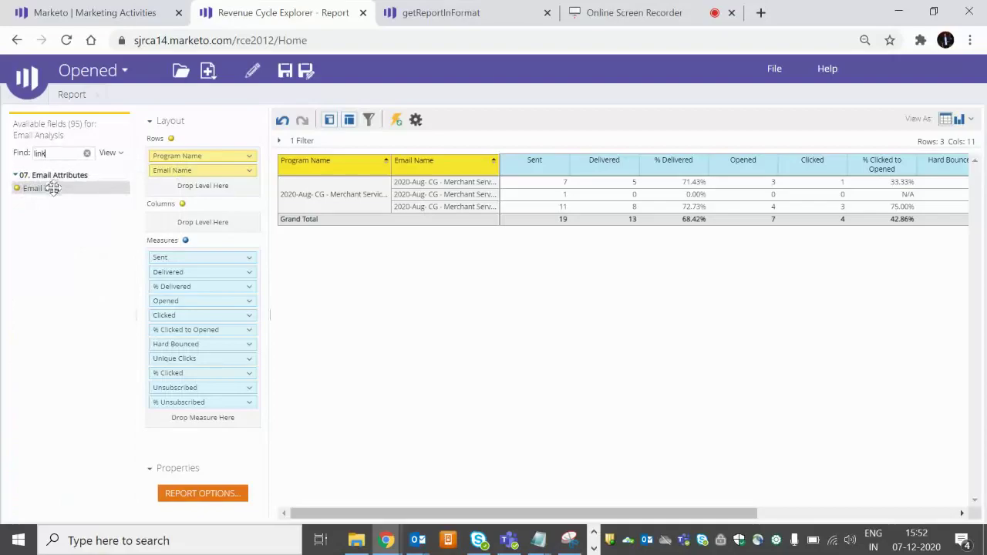
drag(53, 188, 187, 187)
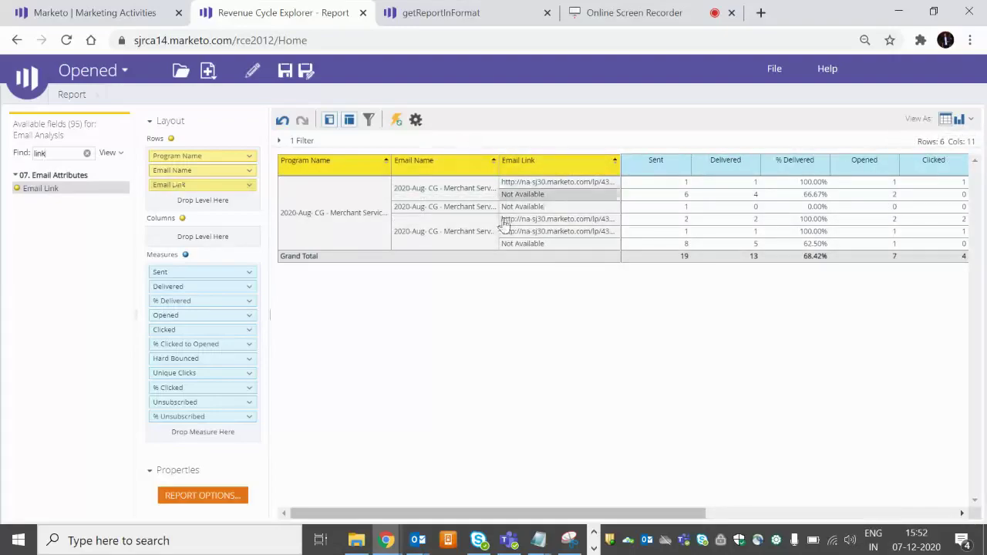
- Remove Email Link from the report, leaving rows grouped by program and email name
drag(613, 516, 687, 513)
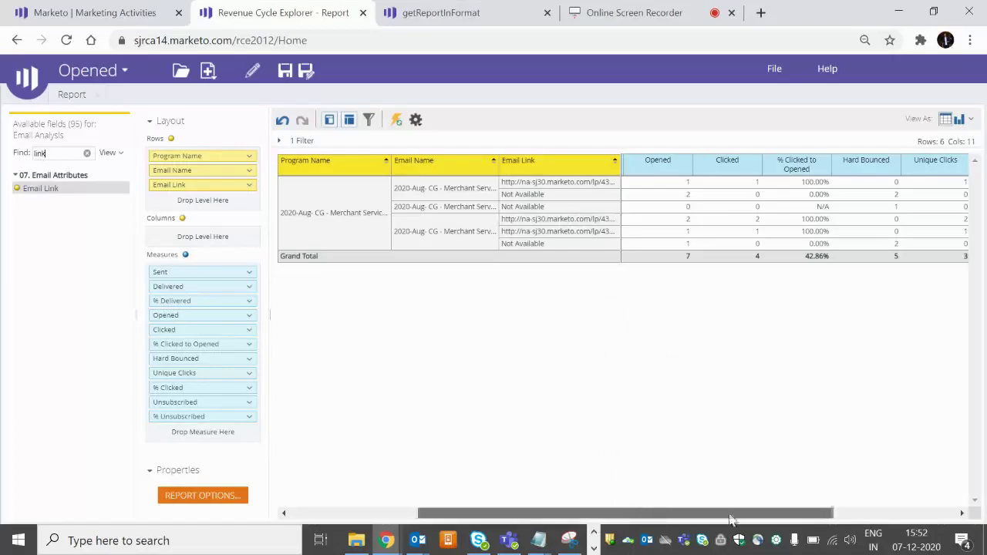
drag(732, 516, 838, 516)
drag(725, 517, 478, 516)
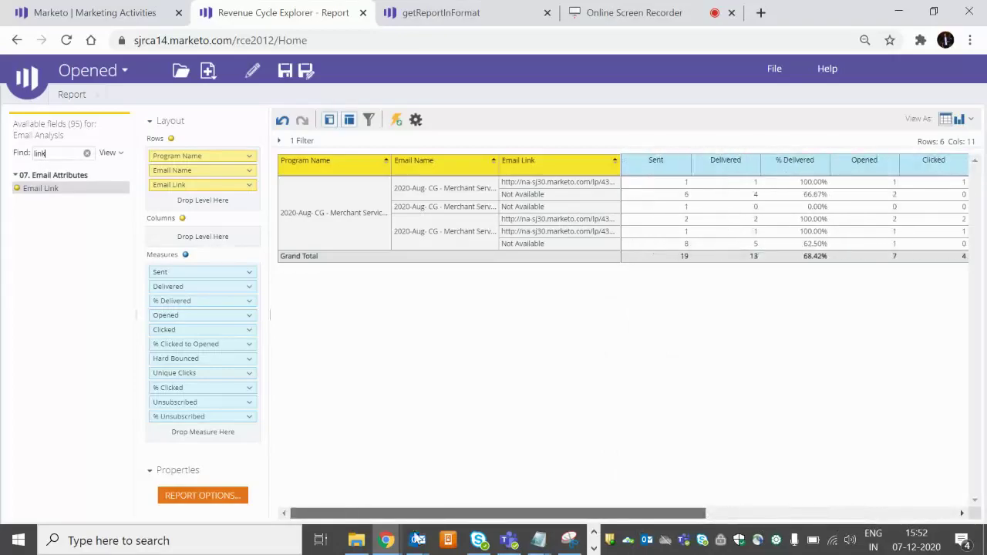
click(250, 185)
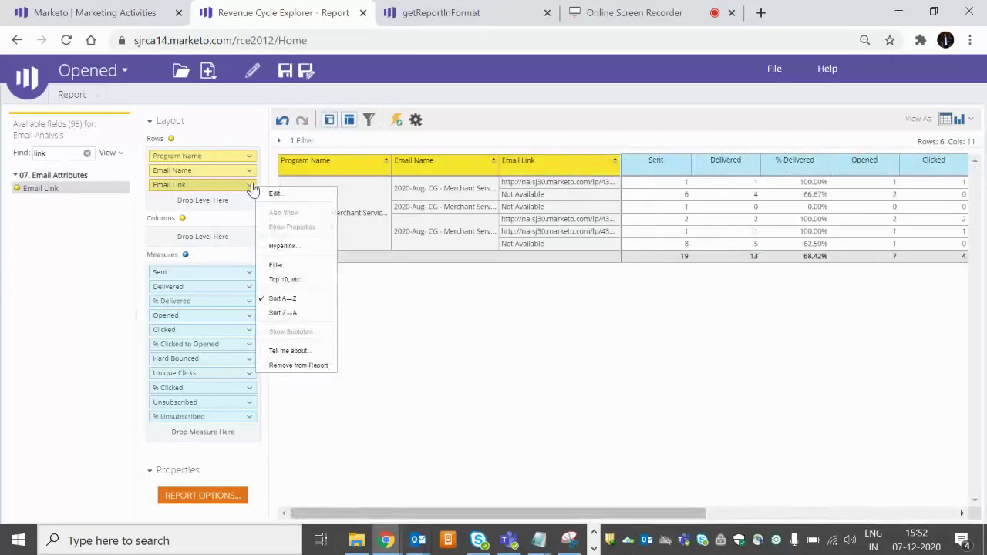
click(283, 365)
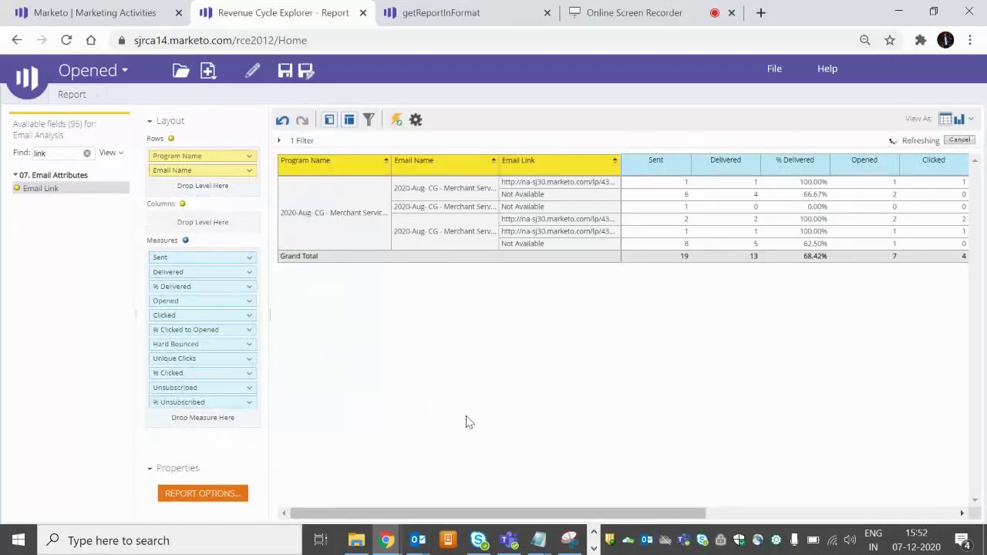